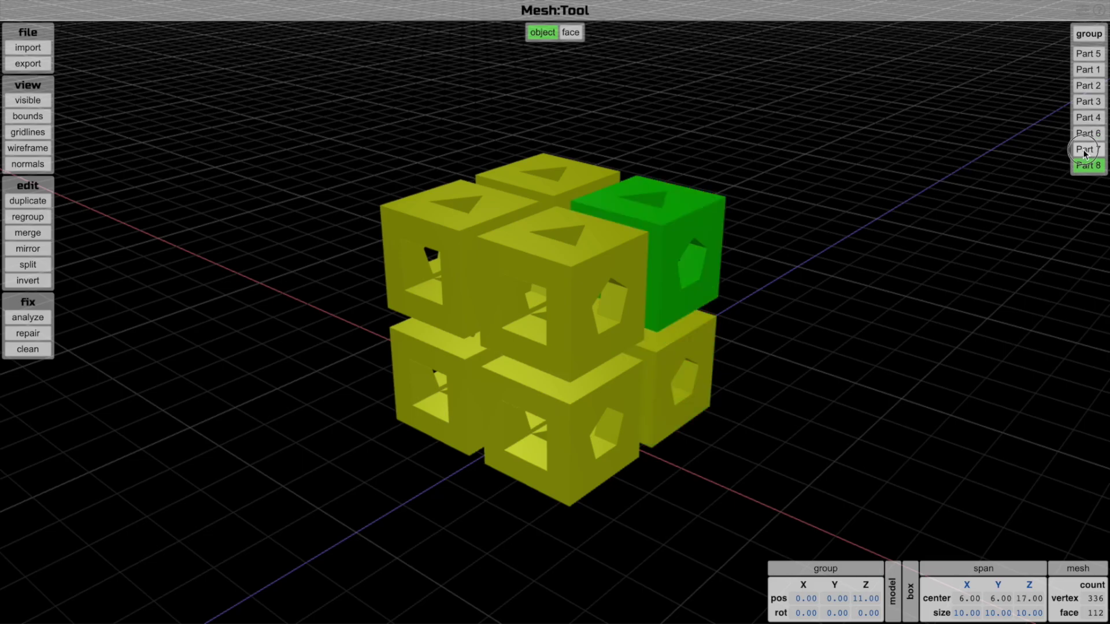
# - Regroup Part 3 on its own, and regroup it together with Part 4 as one separate group
pyautogui.click(1088, 118)
pyautogui.click(1088, 101)
pyautogui.moveTo(932, 165); pyautogui.dragTo(892, 182)
pyautogui.scroll(3, 934, 172)
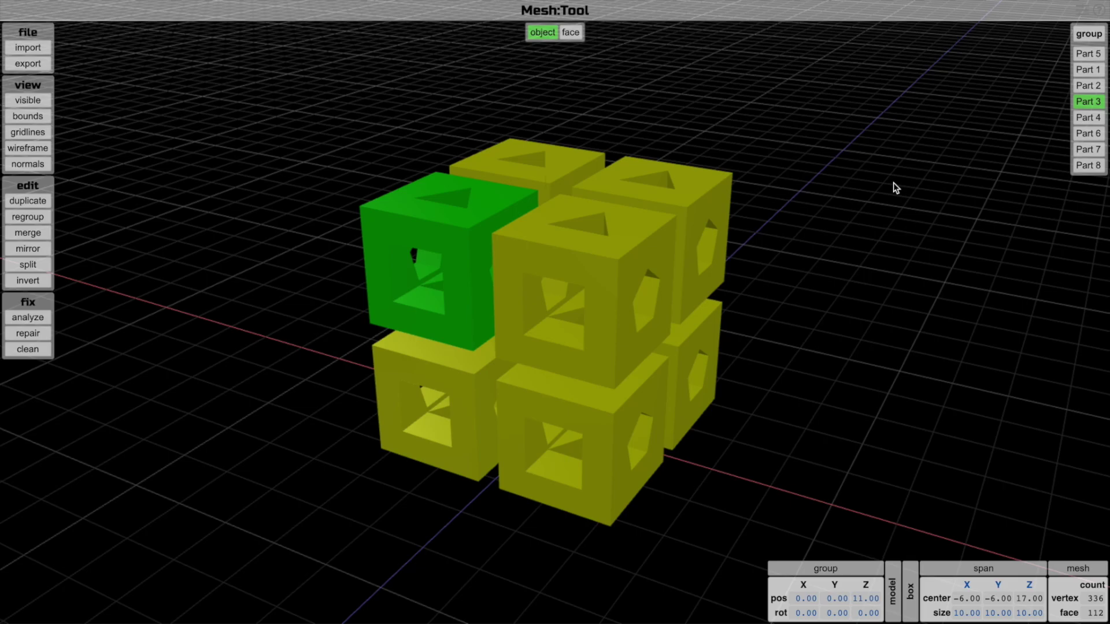
pyautogui.scroll(-1, 893, 183)
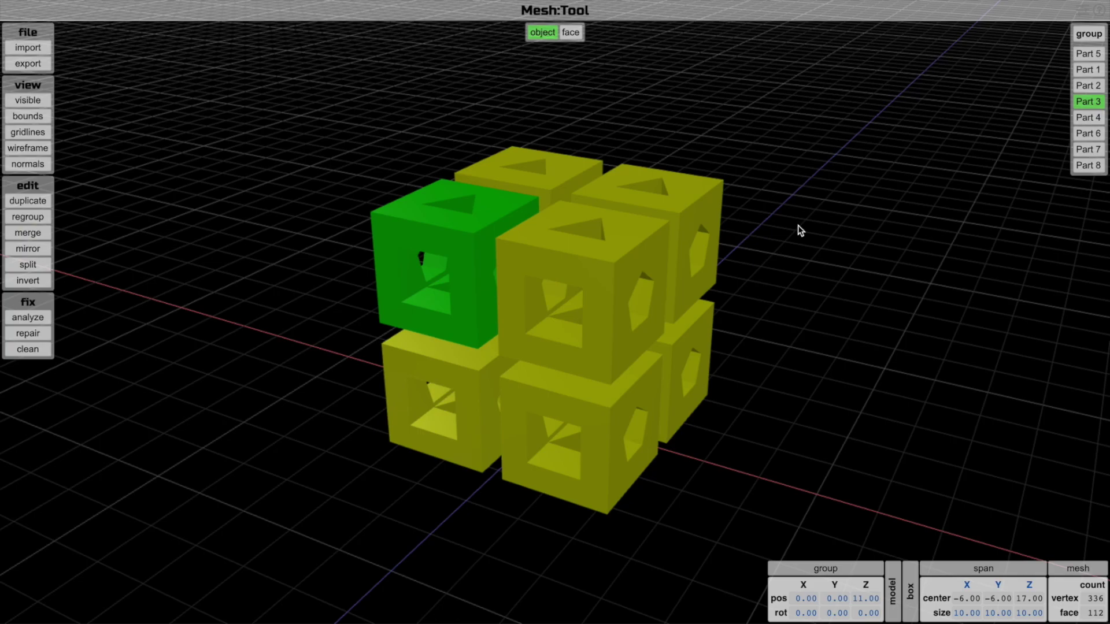
pyautogui.click(45, 218)
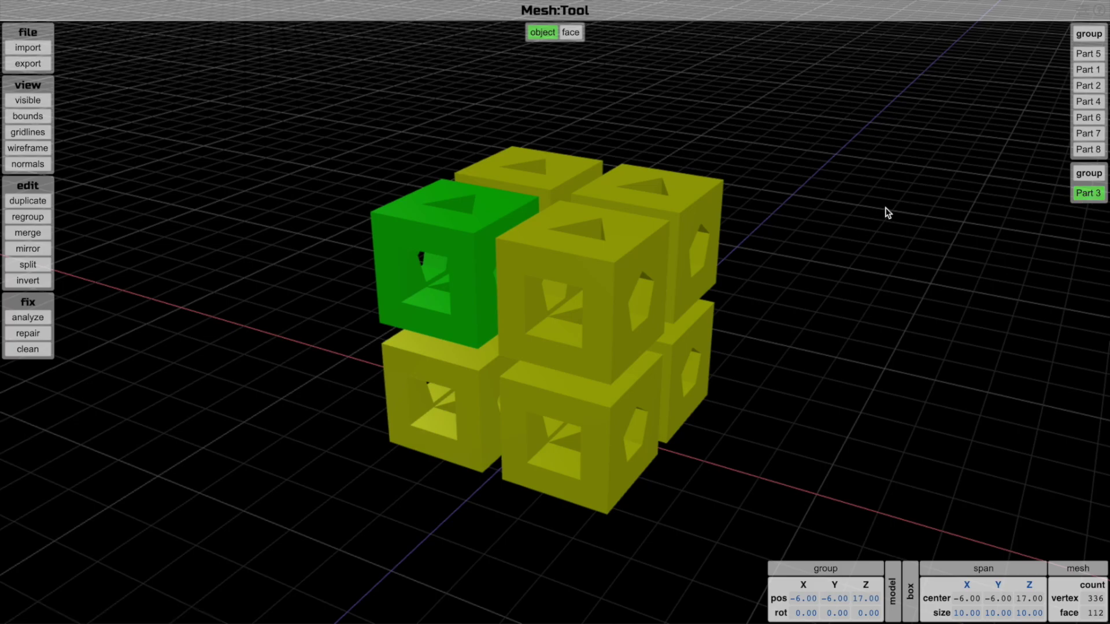
pyautogui.keyDown('shift'); pyautogui.click(639, 227); pyautogui.keyUp('shift')
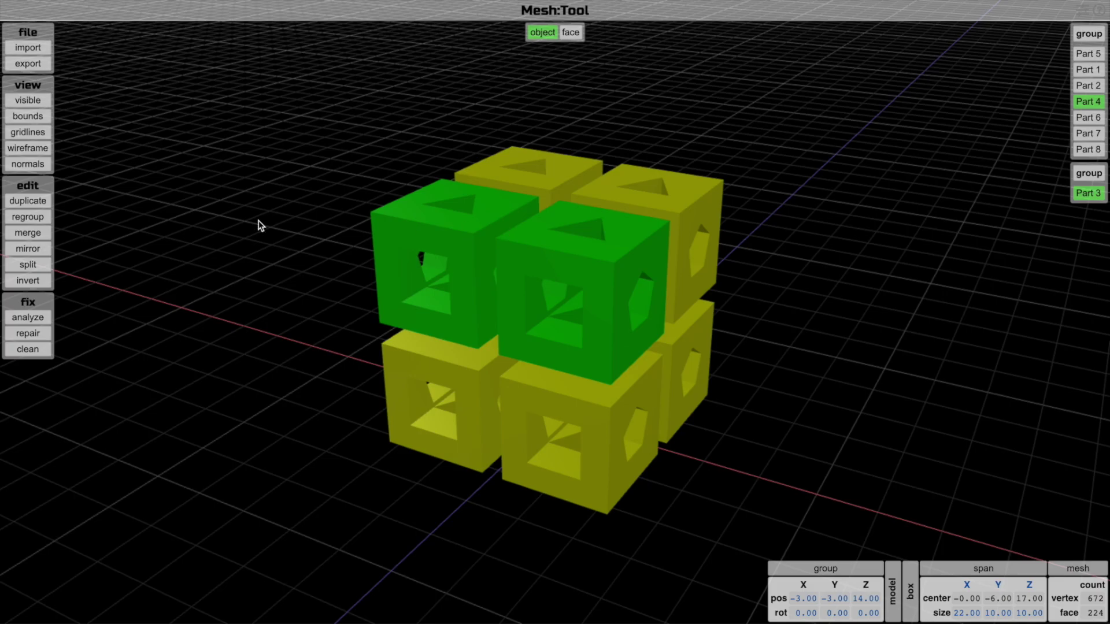
pyautogui.click(23, 218)
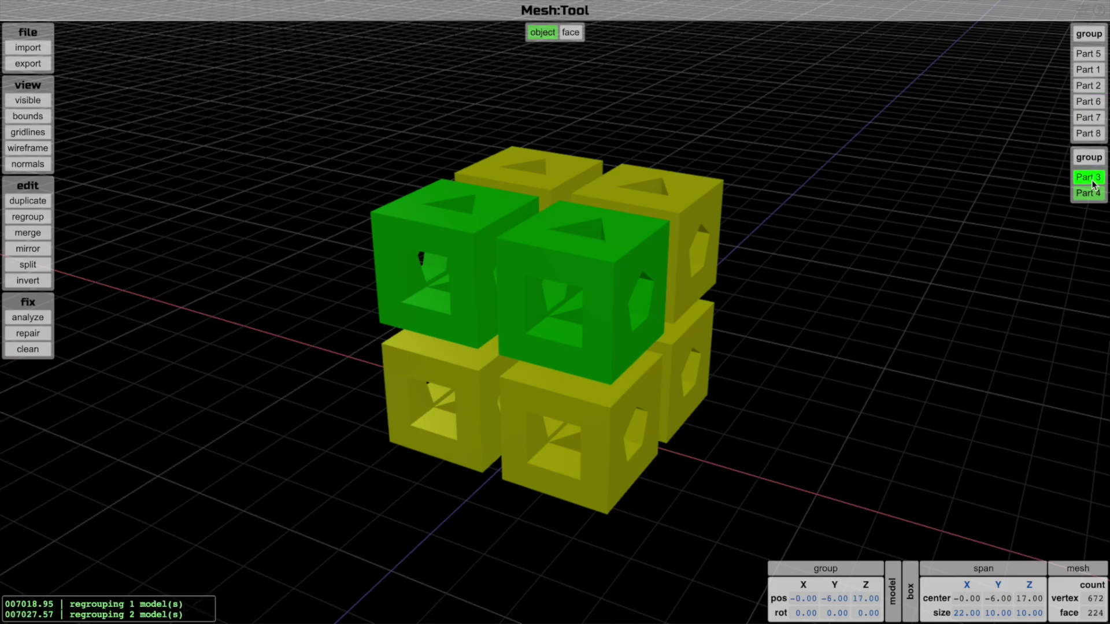
# - Rotate the group of Part 3 and Part 4 by 180° about Z and shift it to about X 0.05, Y -6.45
pyautogui.moveTo(922, 192); pyautogui.dragTo(902, 199)
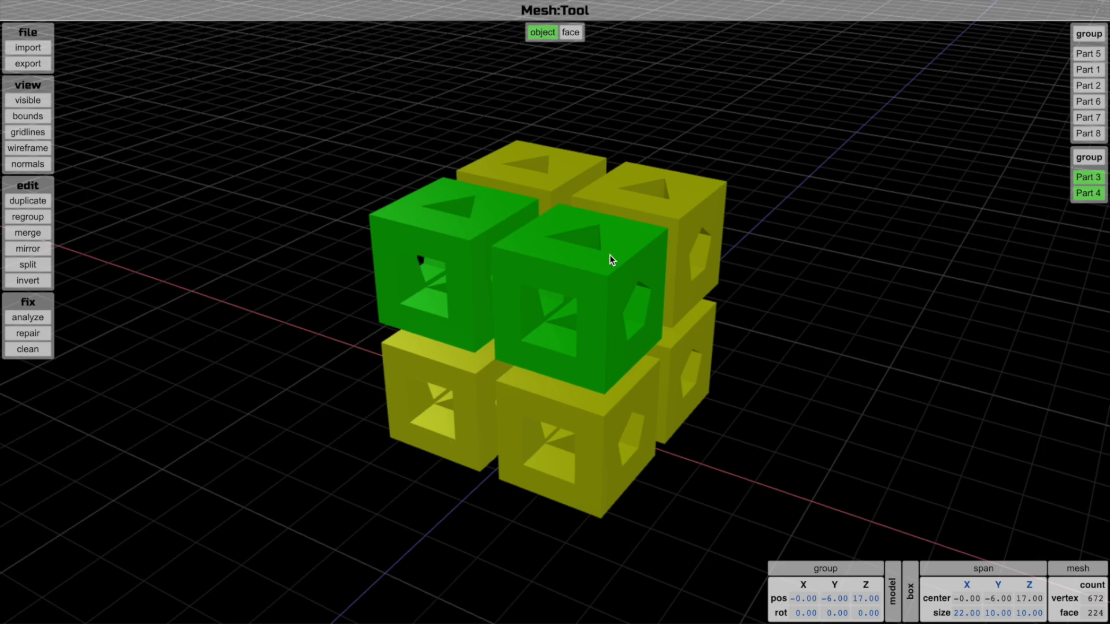
pyautogui.moveTo(596, 262)
pyautogui.mouseDown()
pyautogui.moveTo(456, 225)
pyautogui.moveTo(488, 250)
pyautogui.moveTo(590, 257)
pyautogui.moveTo(617, 278)
pyautogui.moveTo(602, 266)
pyautogui.mouseUp()
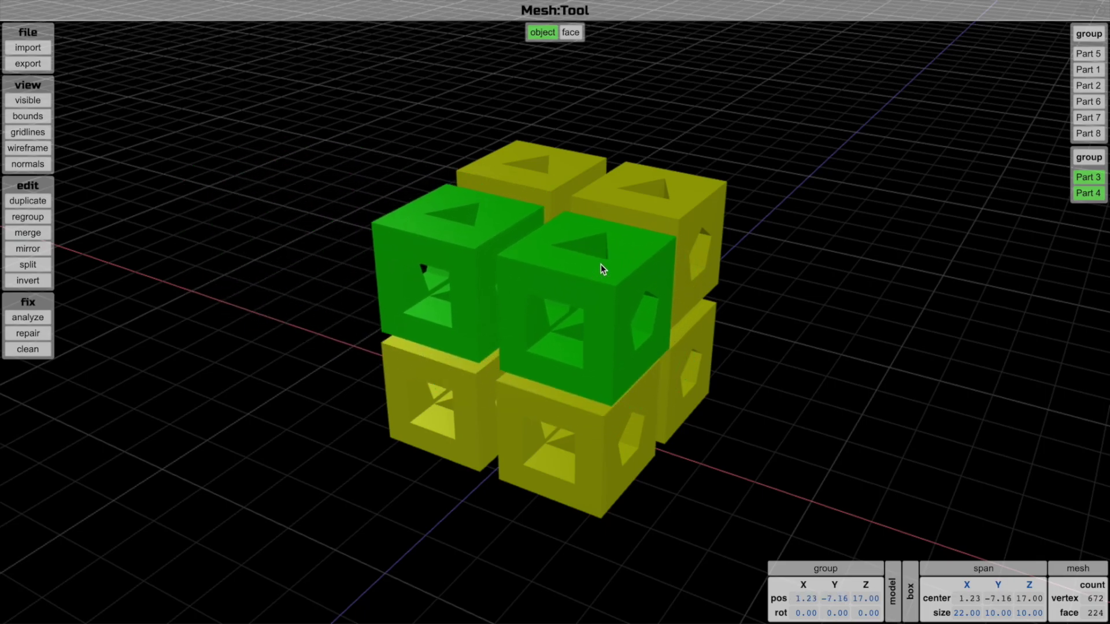
pyautogui.press('Left')
pyautogui.press('Left')
pyautogui.press('Left')
pyautogui.press('Left')
pyautogui.press('Left')
pyautogui.press('Left')
pyautogui.press('Left')
pyautogui.press('Left')
pyautogui.press('Left')
pyautogui.press('Left')
pyautogui.press('Left')
pyautogui.press('Left')
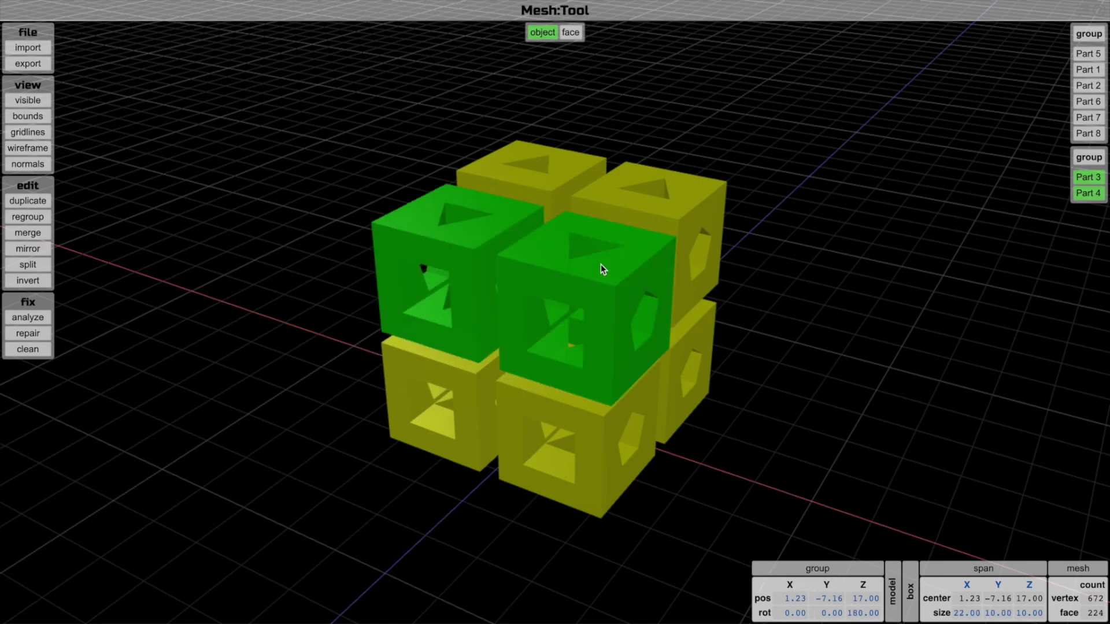
pyautogui.moveTo(601, 264); pyautogui.dragTo(595, 260)
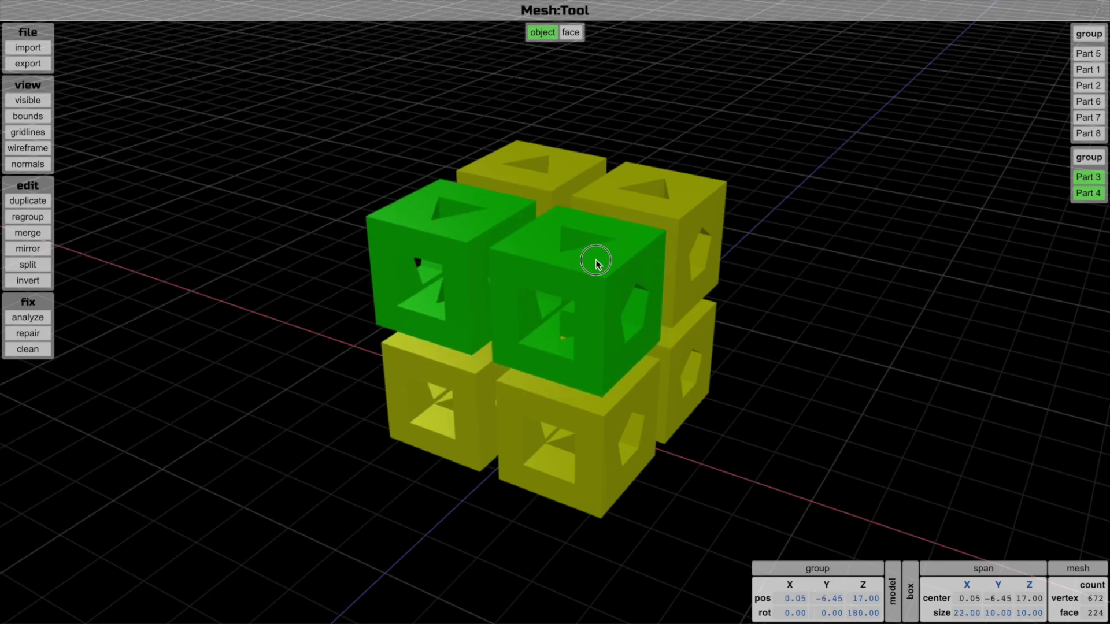
pyautogui.hotkey('ctrl', 'a')
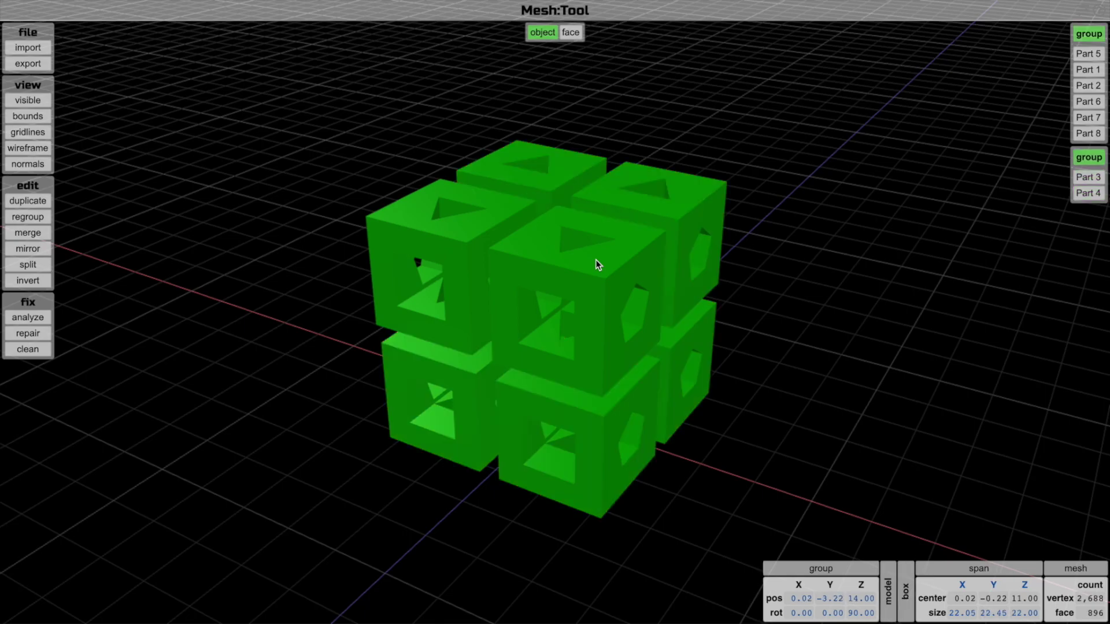
pyautogui.keyDown('shift'); pyautogui.click(596, 259); pyautogui.keyUp('shift')
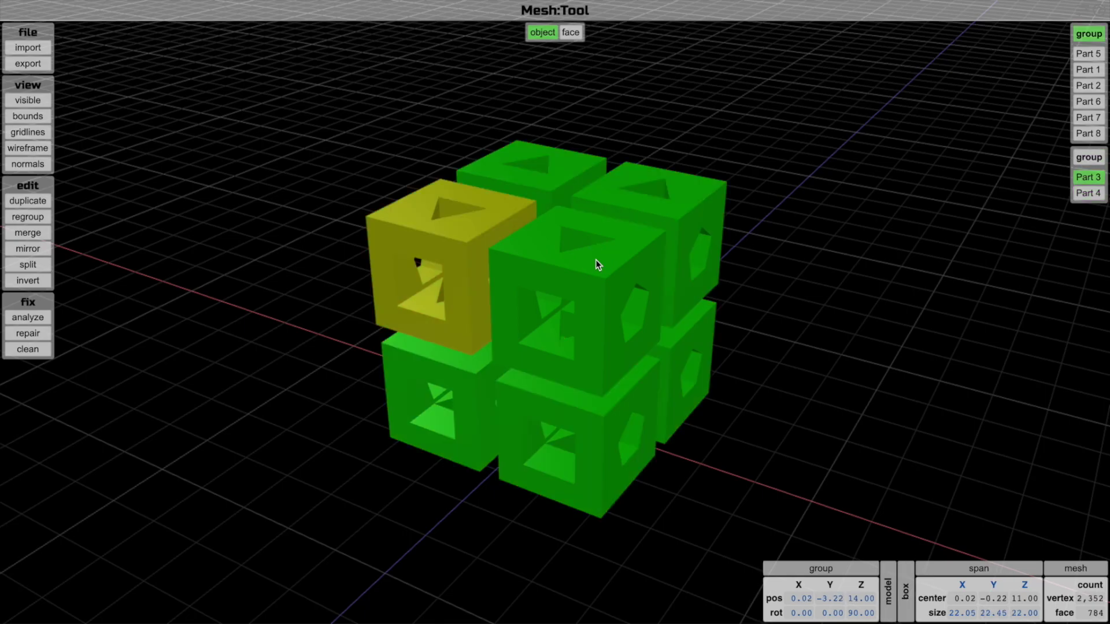
pyautogui.press('Escape')
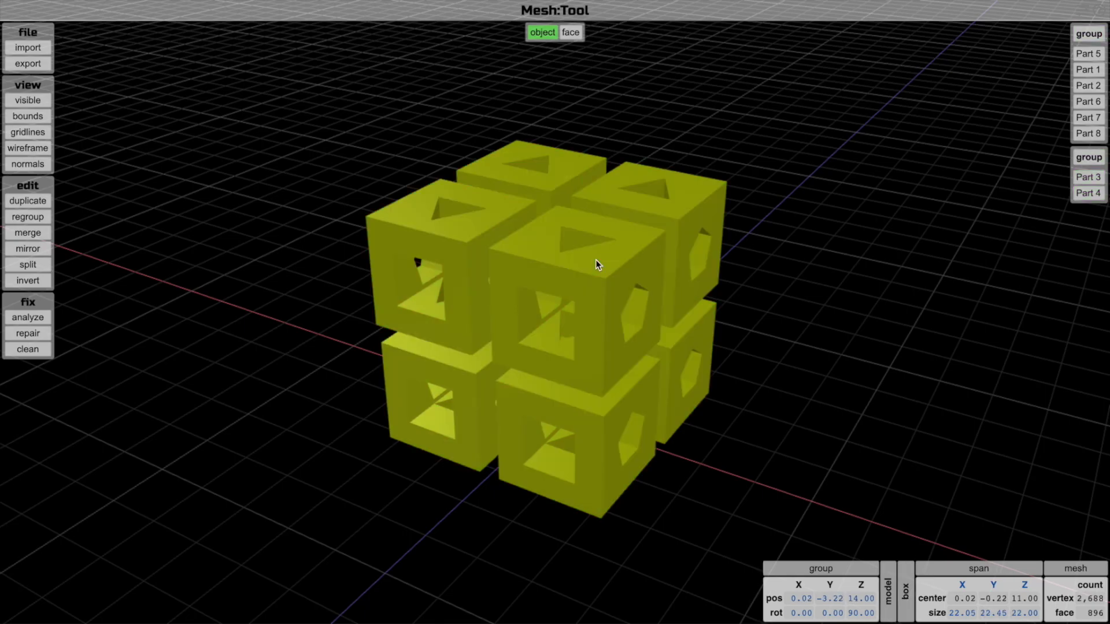
# - Select Part 3 and Part 4 together and set their group's X position to 10
pyautogui.click(596, 259)
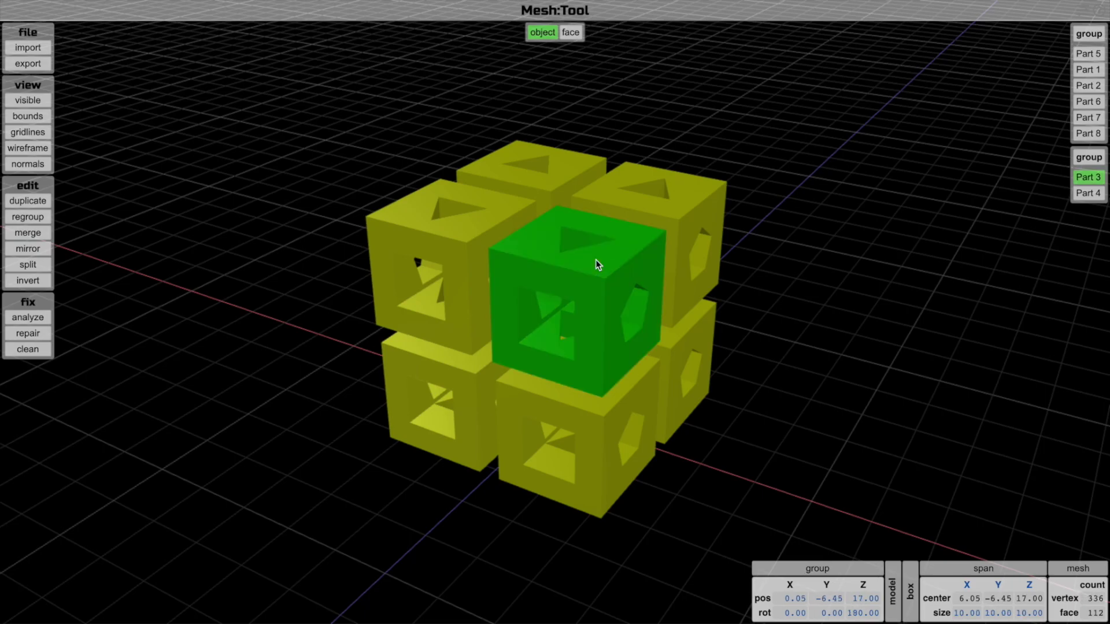
pyautogui.keyDown('shift'); pyautogui.click(473, 237); pyautogui.keyUp('shift')
pyautogui.click(812, 598)
pyautogui.click(805, 598)
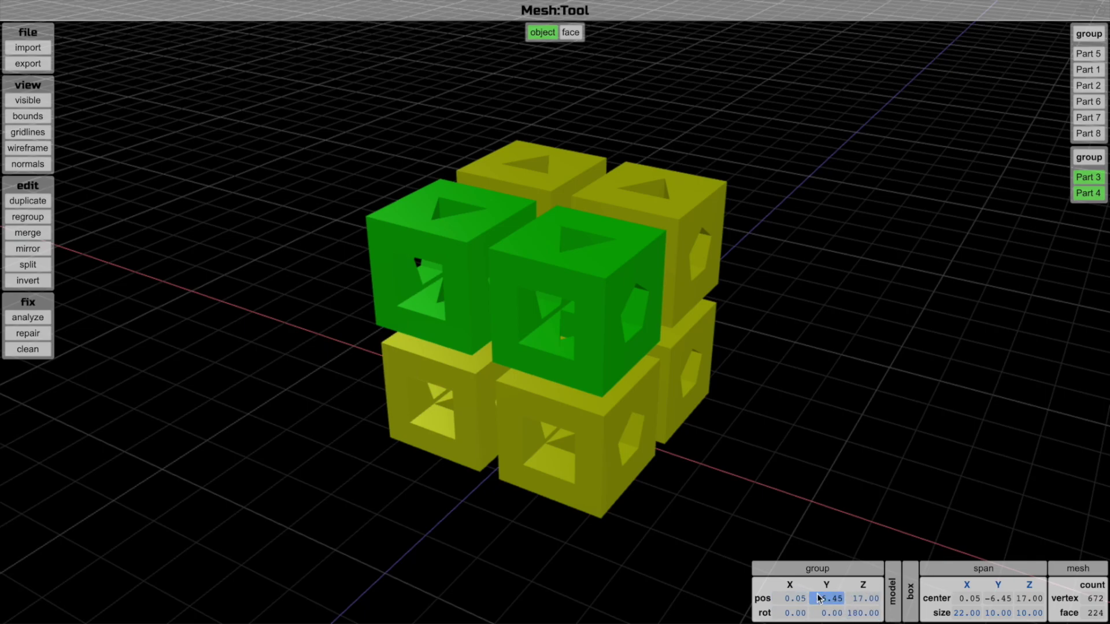
pyautogui.click(798, 600)
pyautogui.write('10')
pyautogui.press('Return')
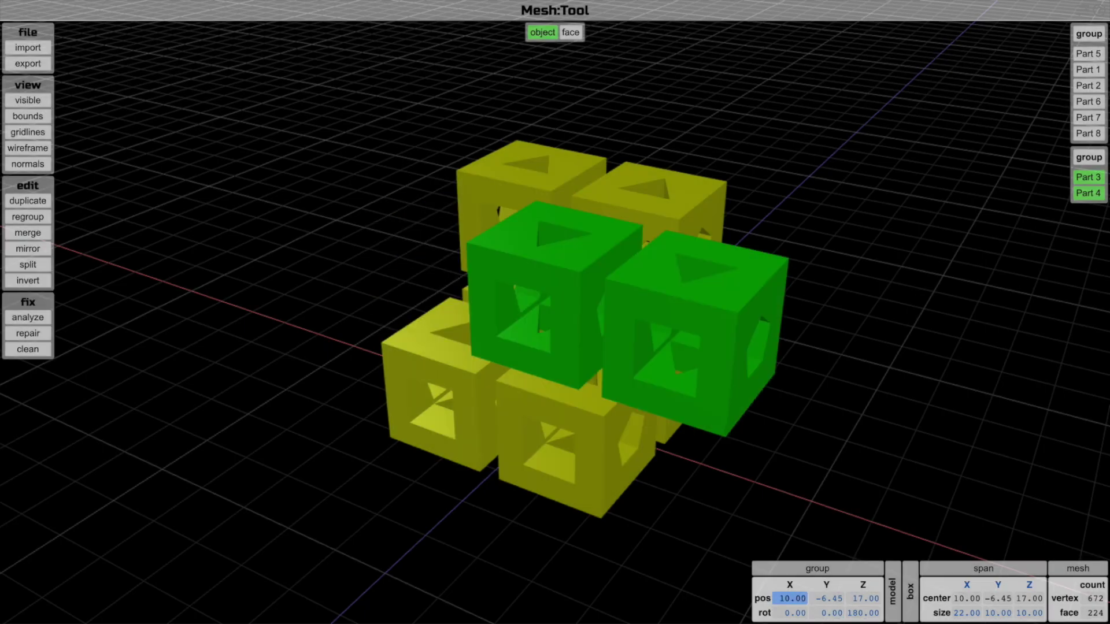
# - Set the two-cube group's X rotation to 15 and move it clear of the other cubes to about X 31.58, Y 7.26
pyautogui.click(797, 614)
pyautogui.write('15')
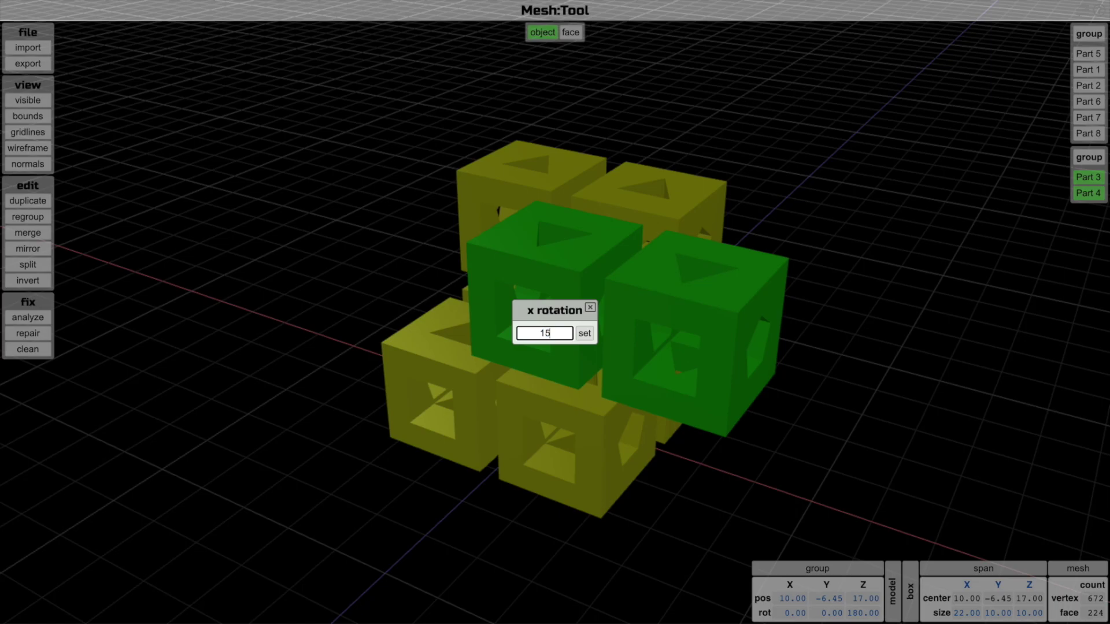
pyautogui.press('Return')
pyautogui.moveTo(726, 463); pyautogui.dragTo(961, 359)
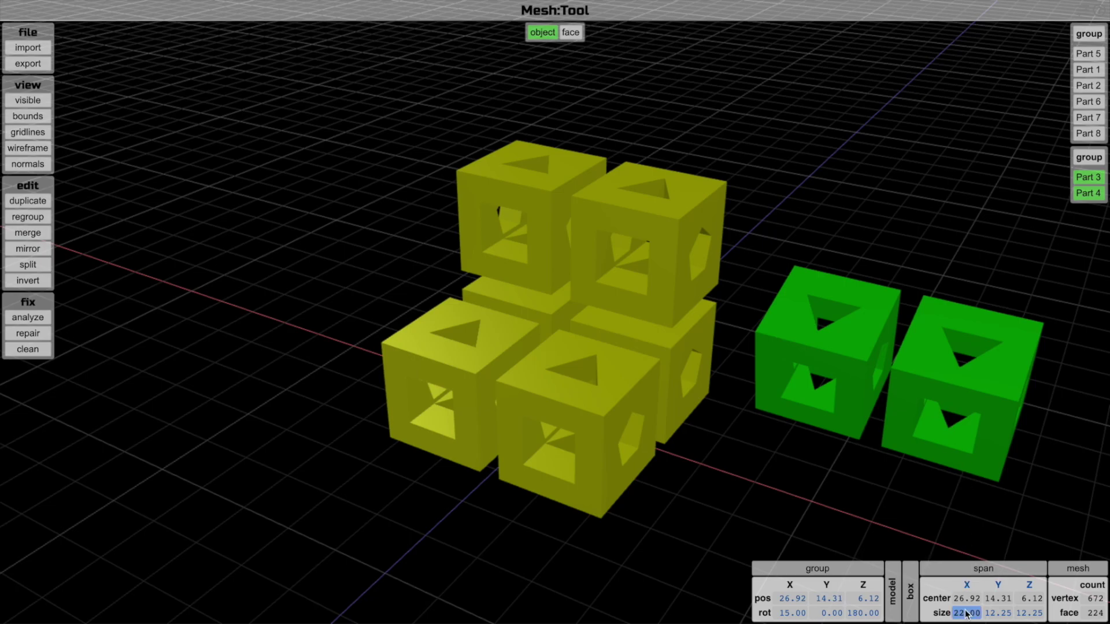
pyautogui.moveTo(822, 500); pyautogui.dragTo(664, 448, button='right')
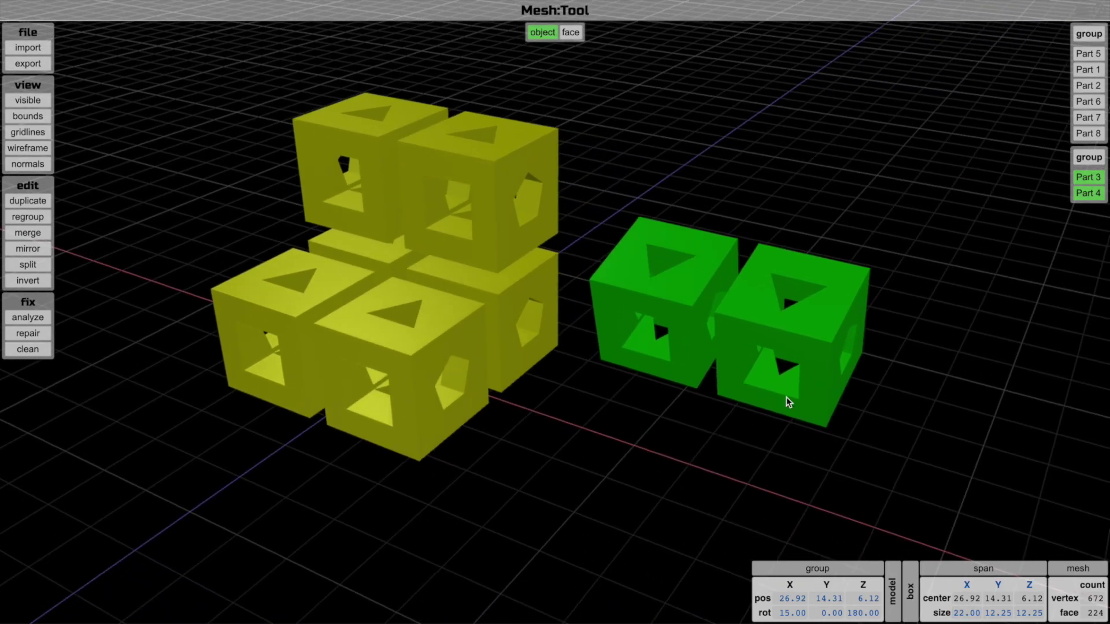
pyautogui.moveTo(810, 374); pyautogui.dragTo(837, 422)
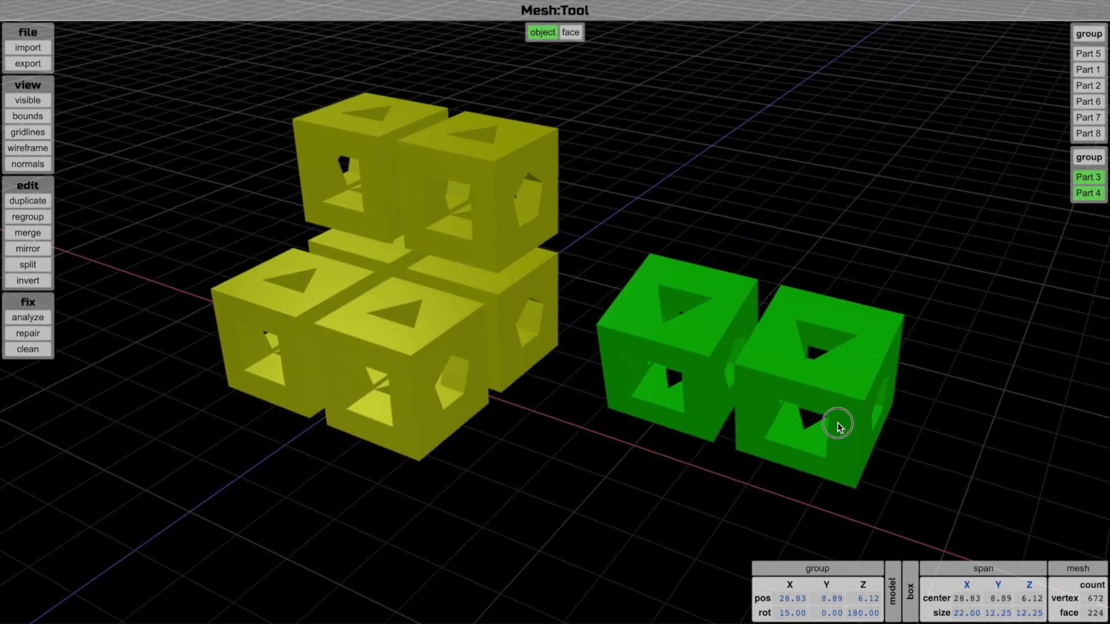
# - Scale the two-cube group proportionally to an X size of 10
pyautogui.click(959, 618)
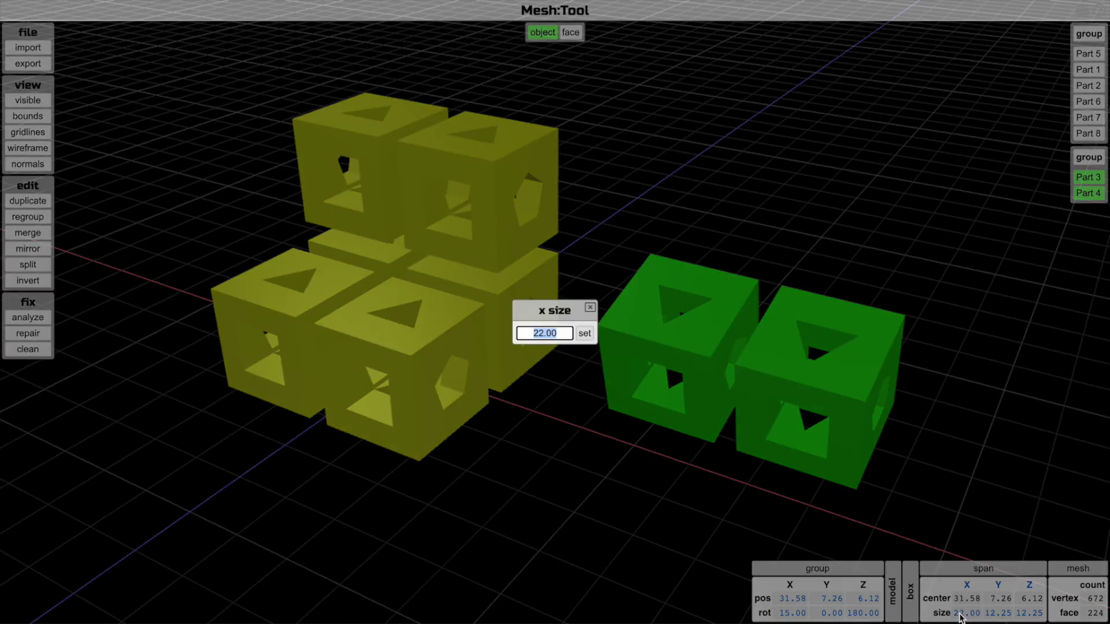
pyautogui.write('10')
pyautogui.press('Return')
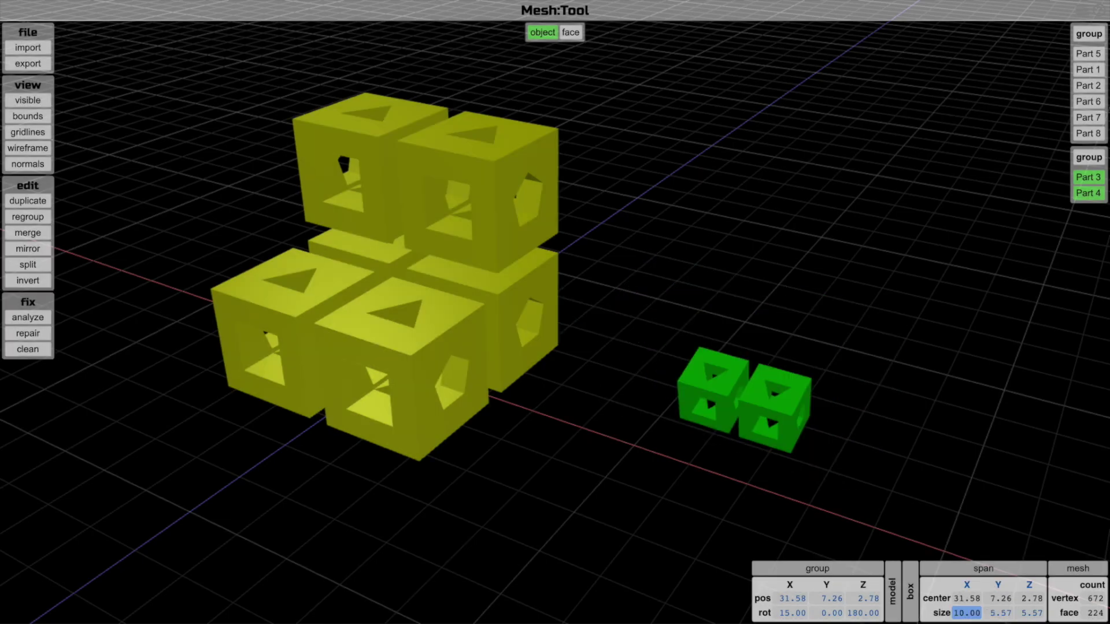
# - Set the group's X size to 15 independently of the other axes, and scale Y and Z together with a Y size of 10
pyautogui.click(968, 614)
pyautogui.write('15')
pyautogui.press('Return')
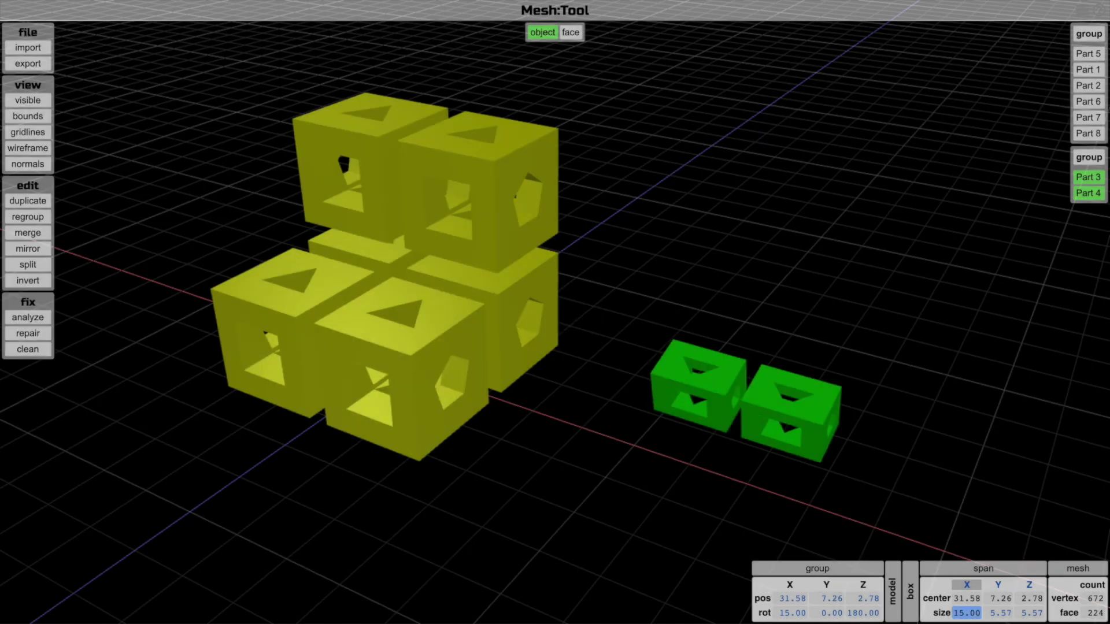
pyautogui.click(1007, 615)
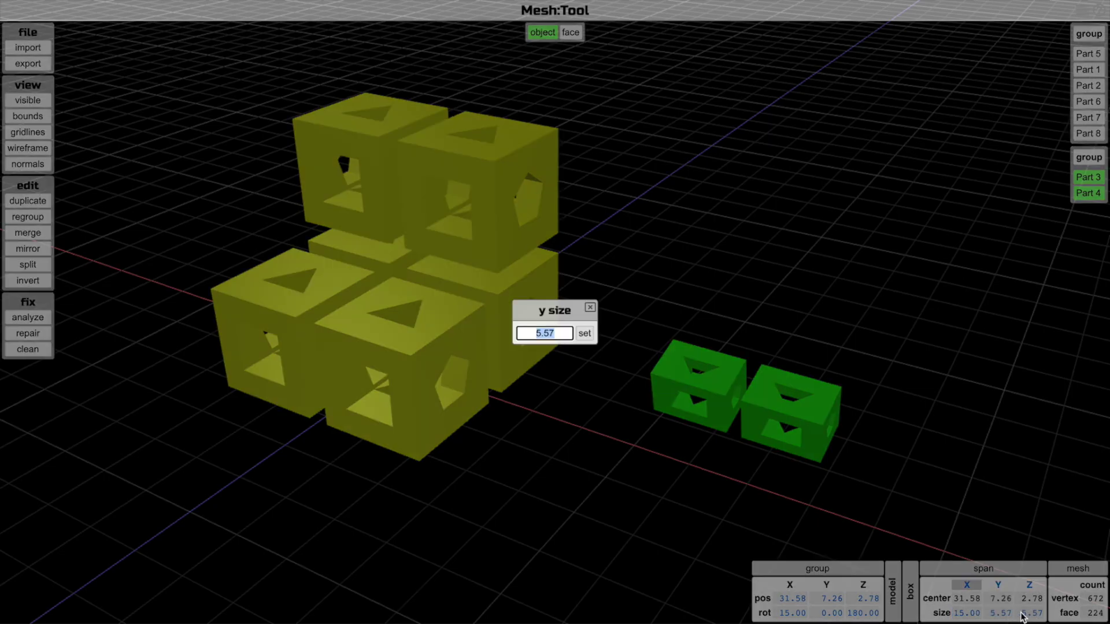
pyautogui.write('10')
pyautogui.press('Return')
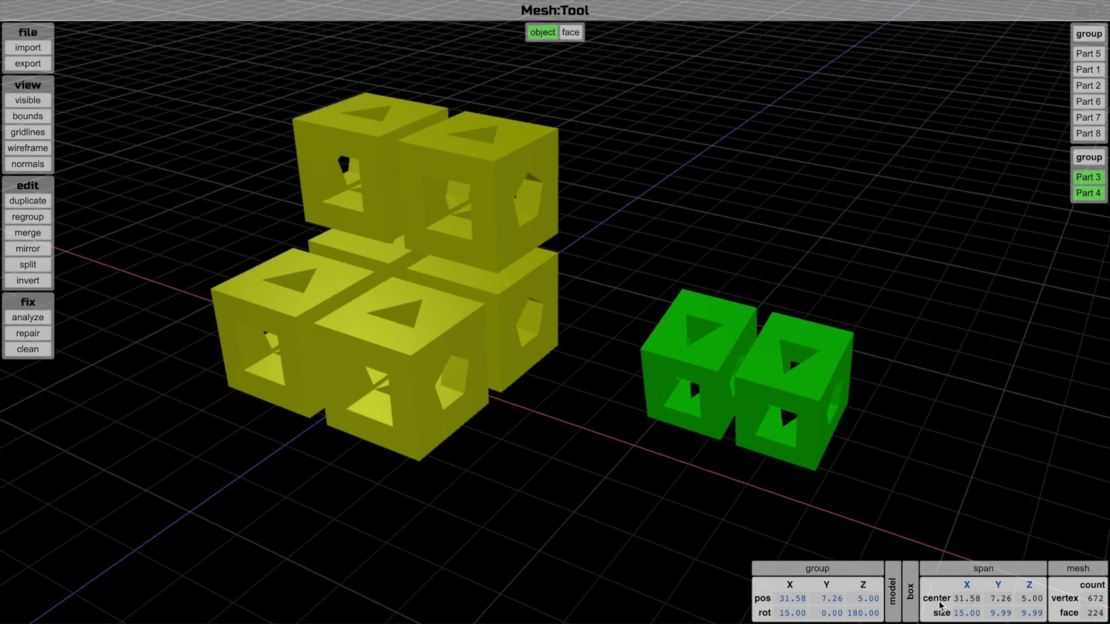
# - Delete all models in both groups from the workspace
pyautogui.moveTo(574, 433); pyautogui.dragTo(663, 436)
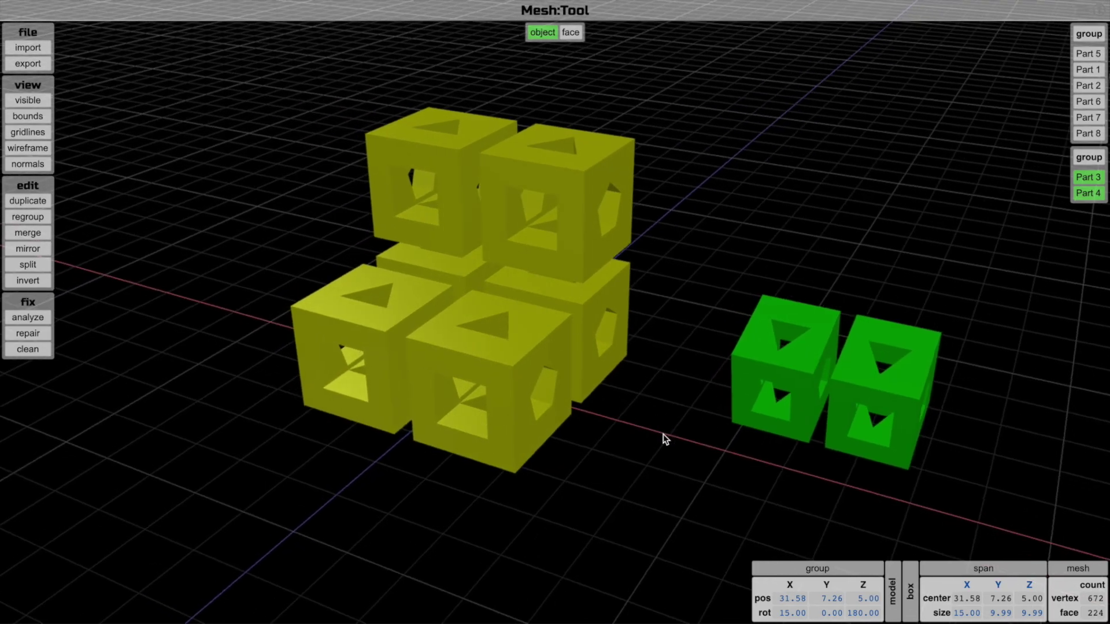
pyautogui.scroll(-1, 663, 435)
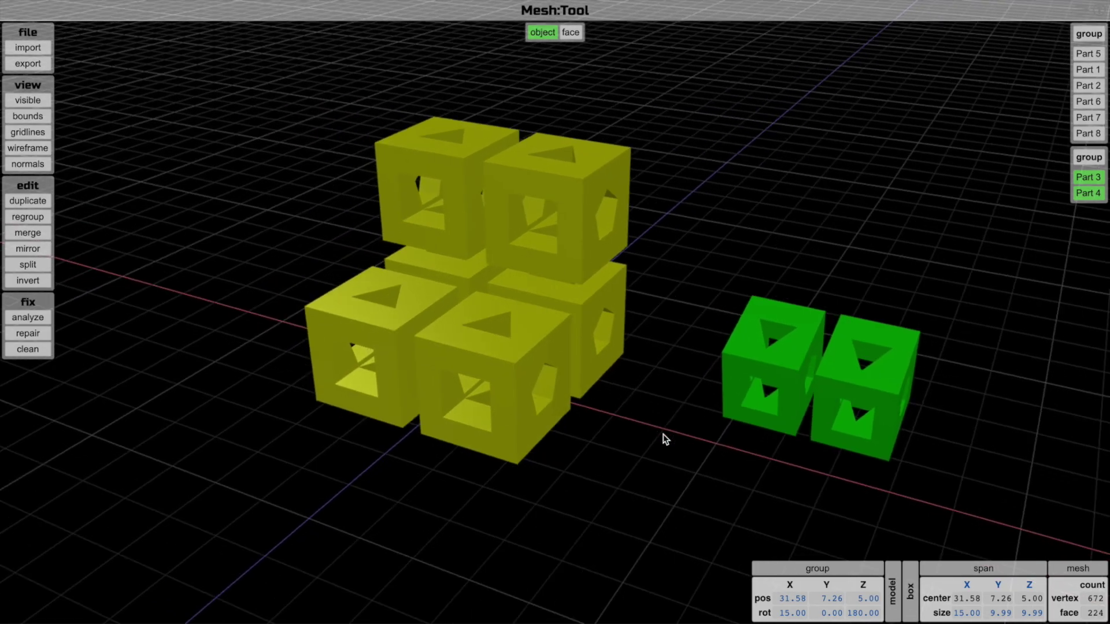
pyautogui.moveTo(664, 435); pyautogui.dragTo(676, 428, button='right')
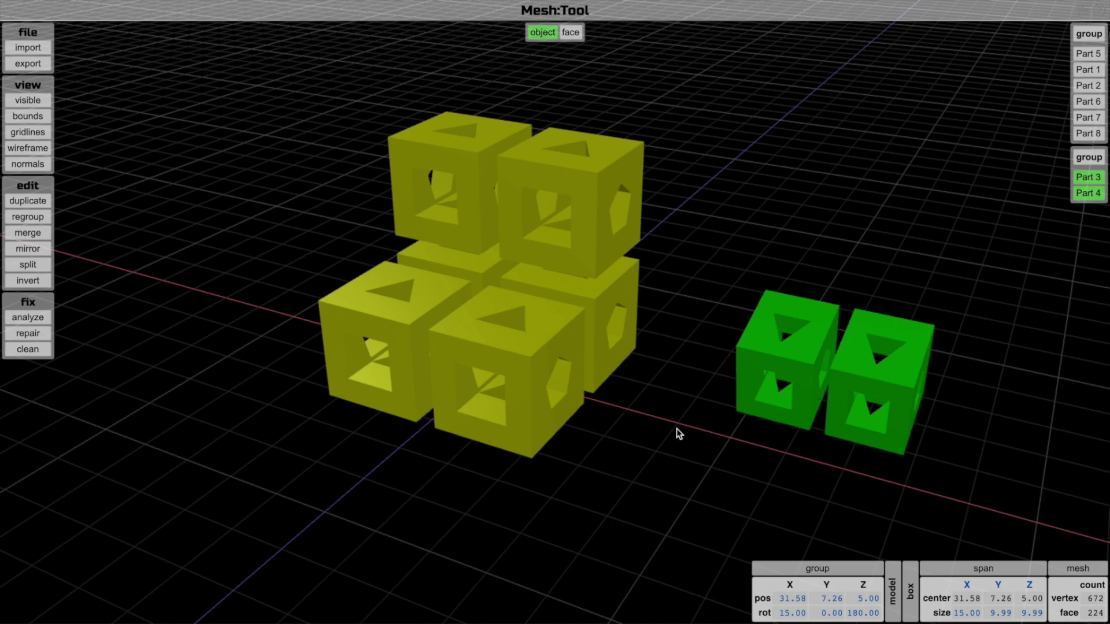
pyautogui.moveTo(677, 434); pyautogui.dragTo(674, 445)
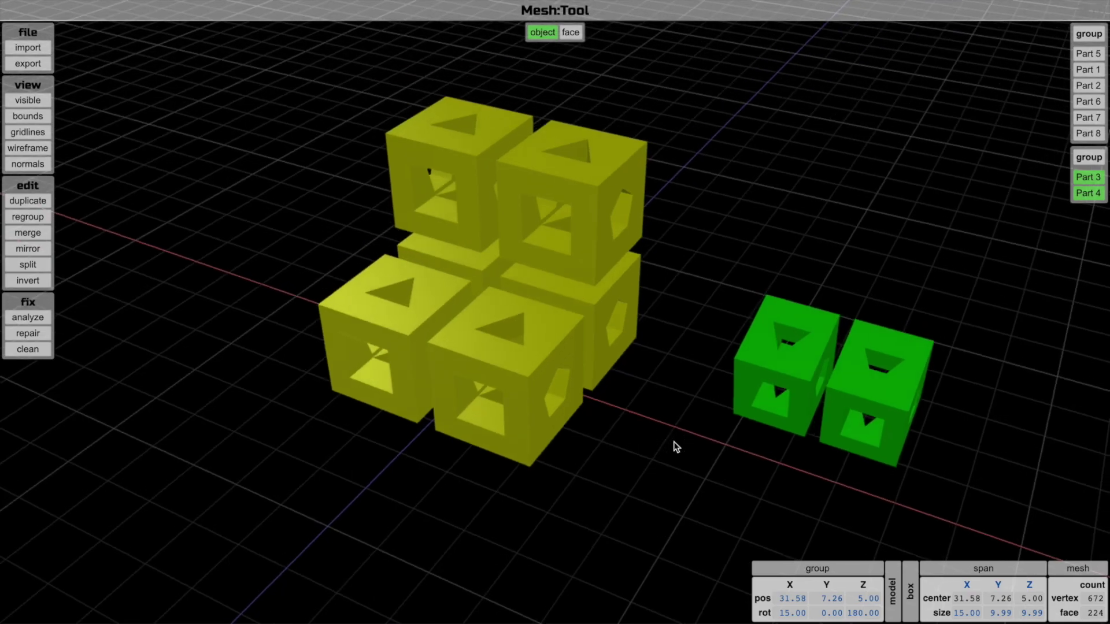
pyautogui.hotkey('ctrl', 'a')
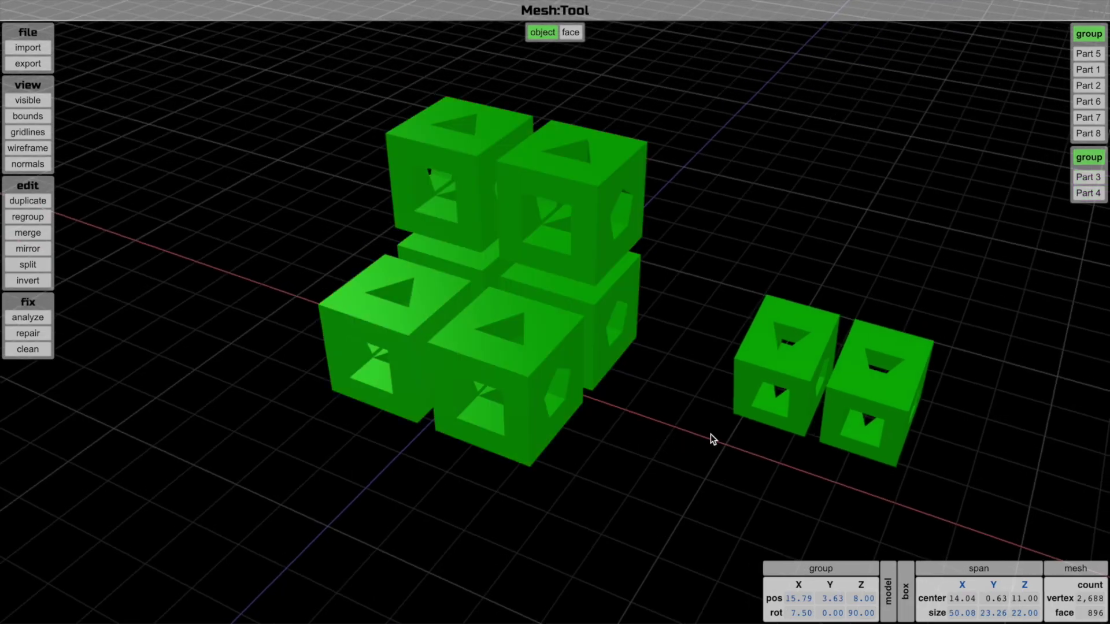
pyautogui.press('Delete')
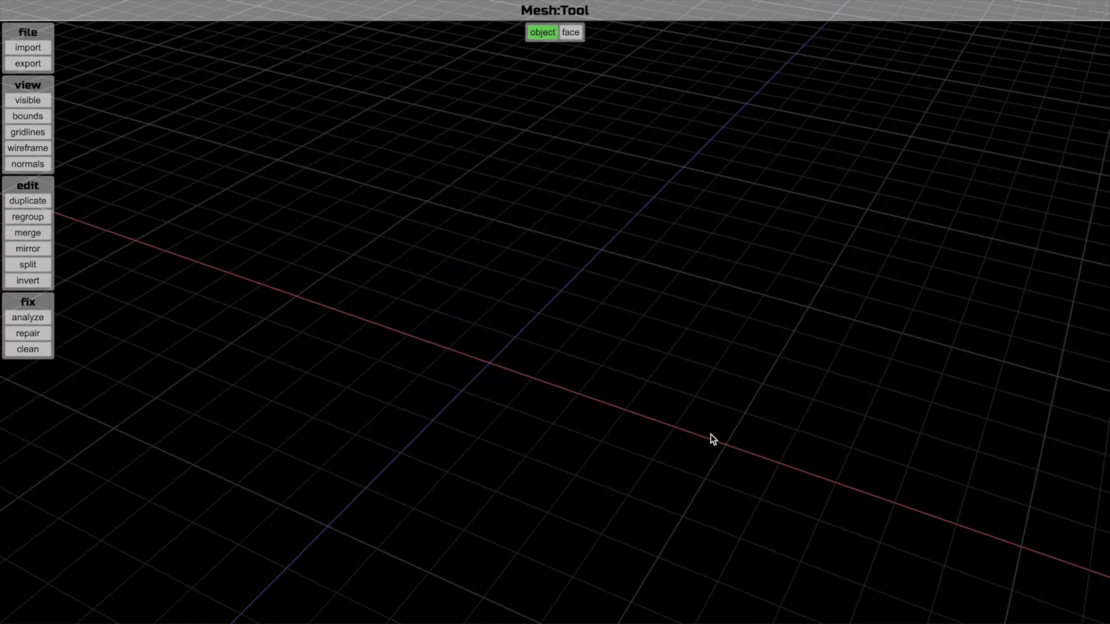
# - Import the blade-sting-exp model into the empty workspace
pyautogui.moveTo(700, 1); pyautogui.dragTo(701, 200)
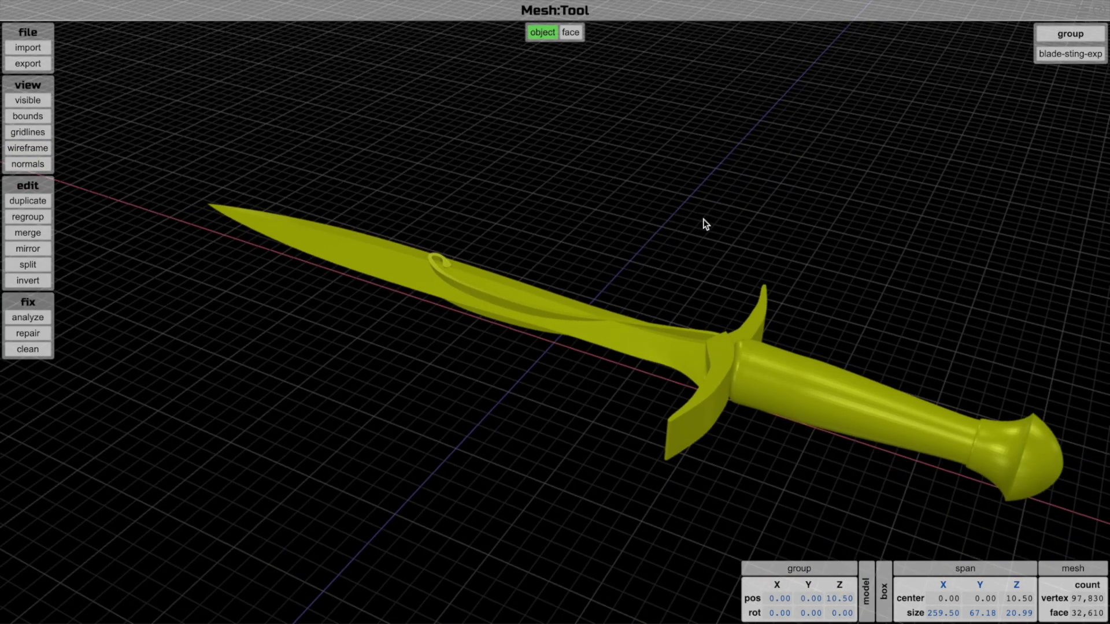
pyautogui.moveTo(716, 251); pyautogui.dragTo(671, 217, button='right')
pyautogui.scroll(-3, 673, 217)
pyautogui.moveTo(676, 216); pyautogui.dragTo(691, 213)
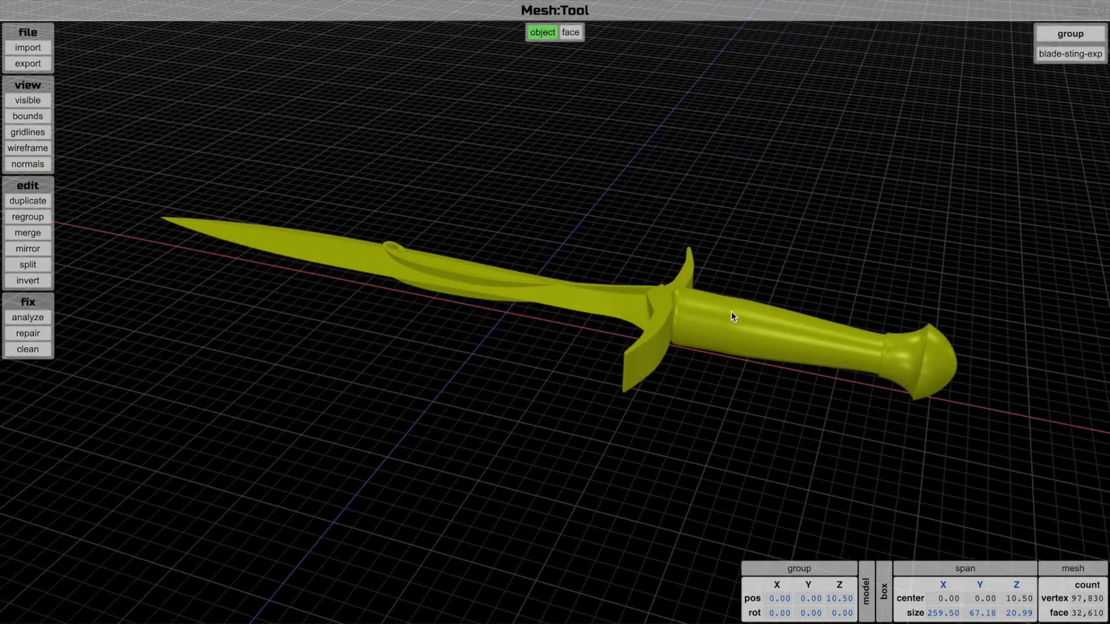
# - Refocus the view on the sword's blade near the guard, and on its handle, to examine them up close
pyautogui.moveTo(598, 288); pyautogui.dragTo(671, 289)
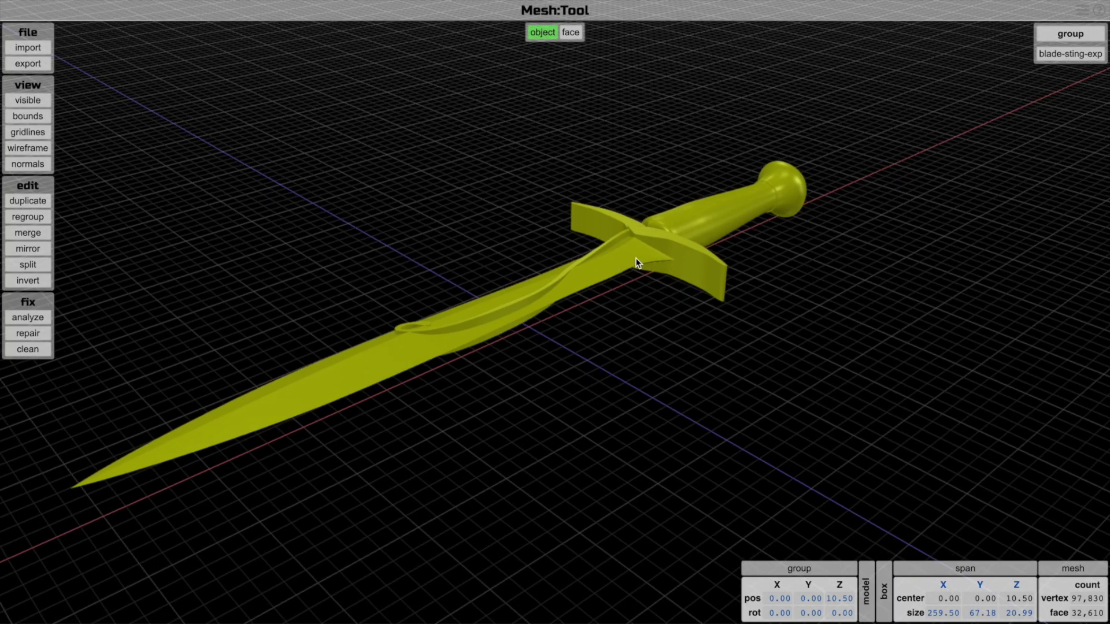
pyautogui.keyDown('super'); pyautogui.click(603, 271); pyautogui.keyUp('super')
pyautogui.scroll(6, 603, 270)
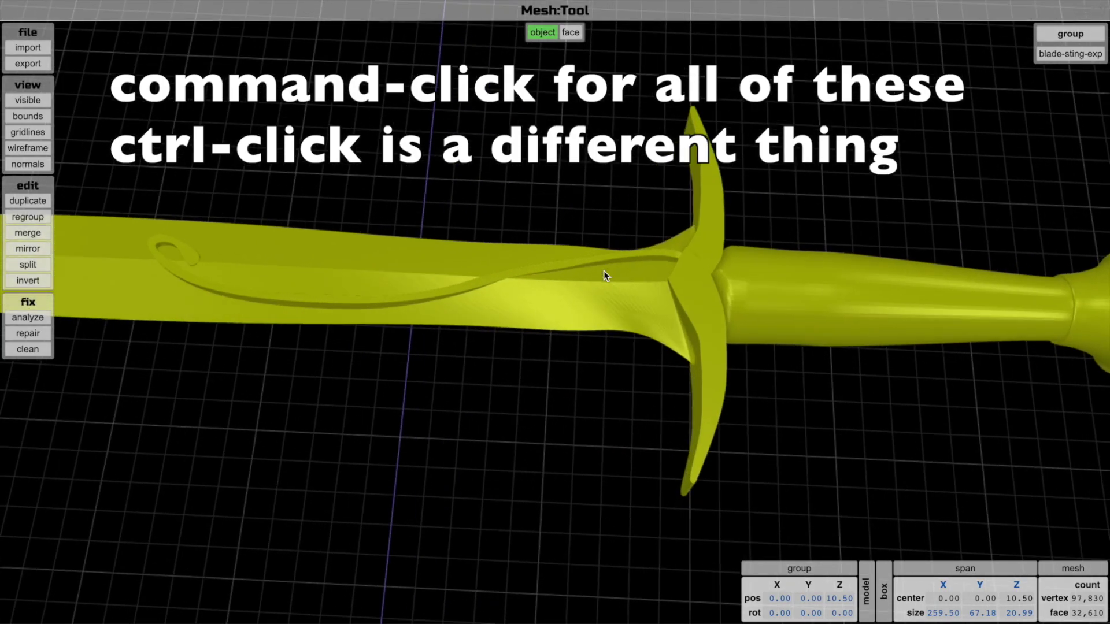
pyautogui.keyDown('super'); pyautogui.click(896, 310); pyautogui.keyUp('super')
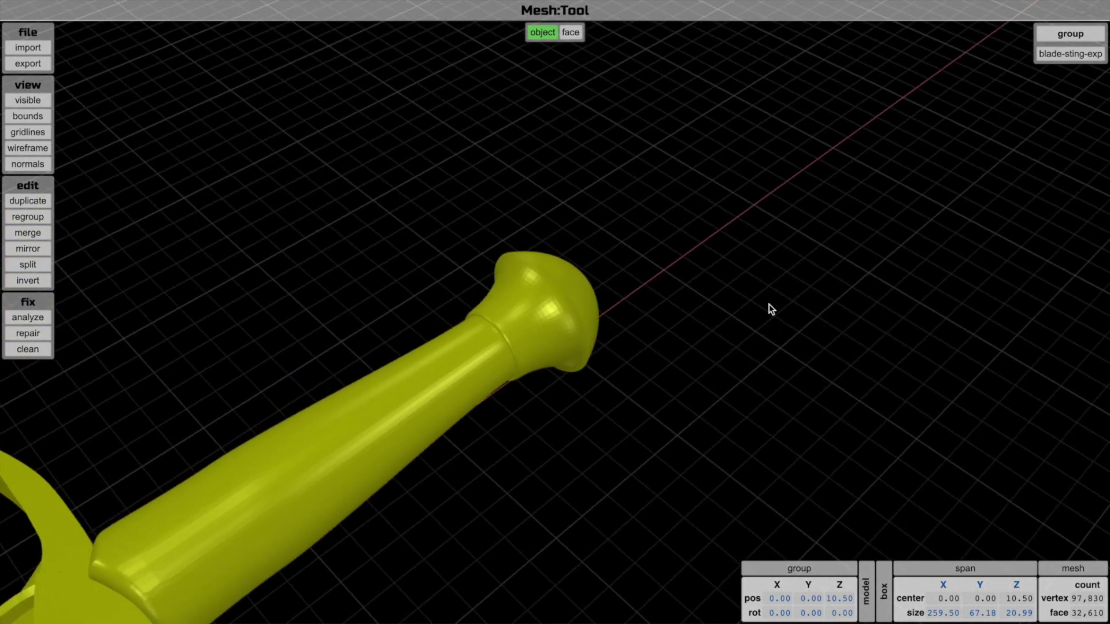
# - Refocus the view on the sword's pommel, the blade near the guard, and the blade's middle to examine them up close
pyautogui.keyDown('super'); pyautogui.click(698, 297); pyautogui.keyUp('super')
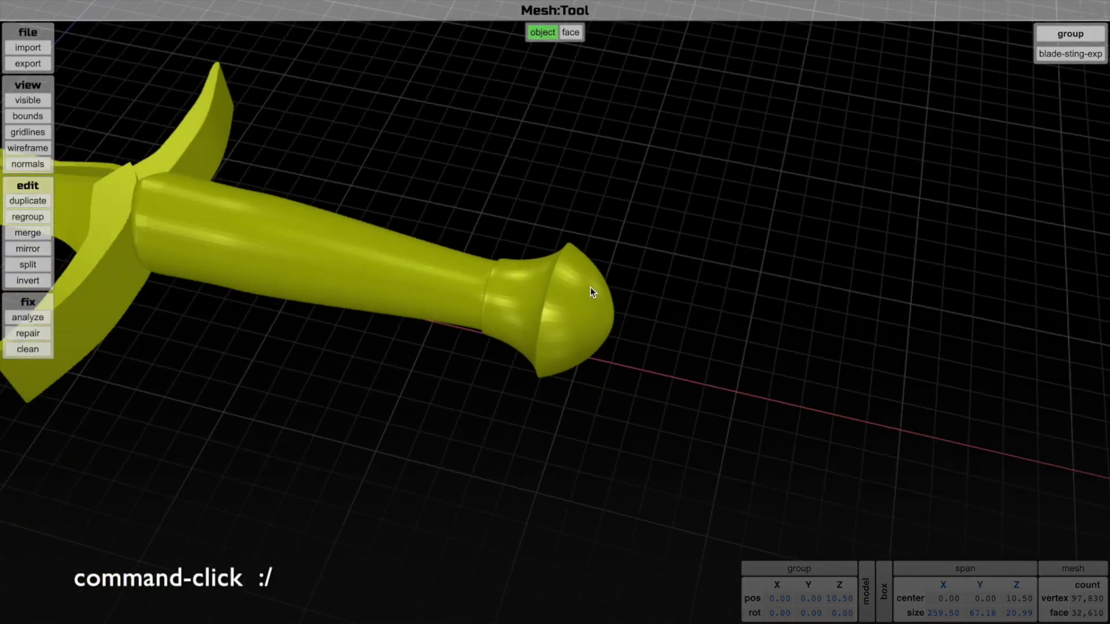
pyautogui.keyDown('super'); pyautogui.click(591, 287); pyautogui.keyUp('super')
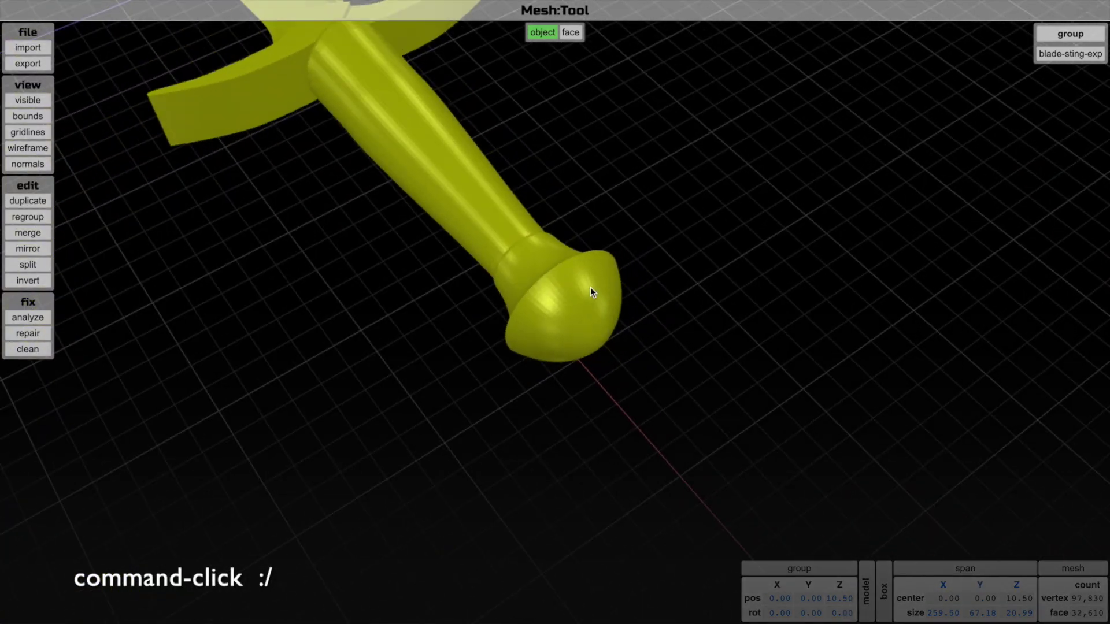
pyautogui.moveTo(609, 306); pyautogui.dragTo(580, 265)
pyautogui.moveTo(636, 200); pyautogui.dragTo(851, 286)
pyautogui.keyDown('super'); pyautogui.click(854, 310); pyautogui.keyUp('super')
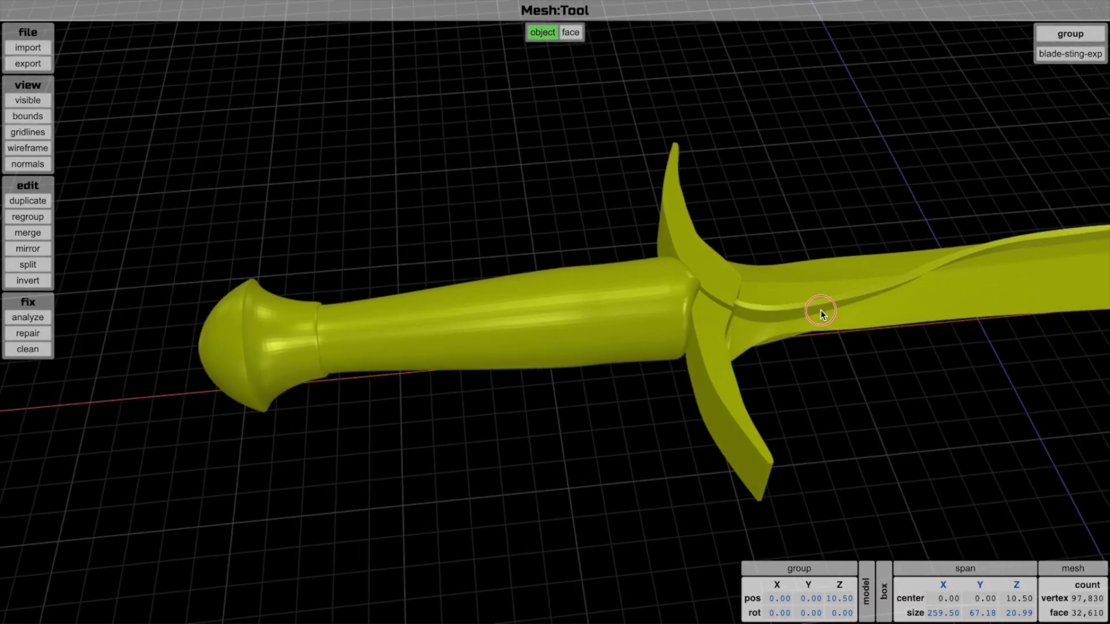
pyautogui.keyDown('super'); pyautogui.click(883, 295); pyautogui.keyUp('super')
pyautogui.keyDown('shift'); pyautogui.keyDown('super'); pyautogui.click(813, 250); pyautogui.keyUp('super'); pyautogui.keyUp('shift')
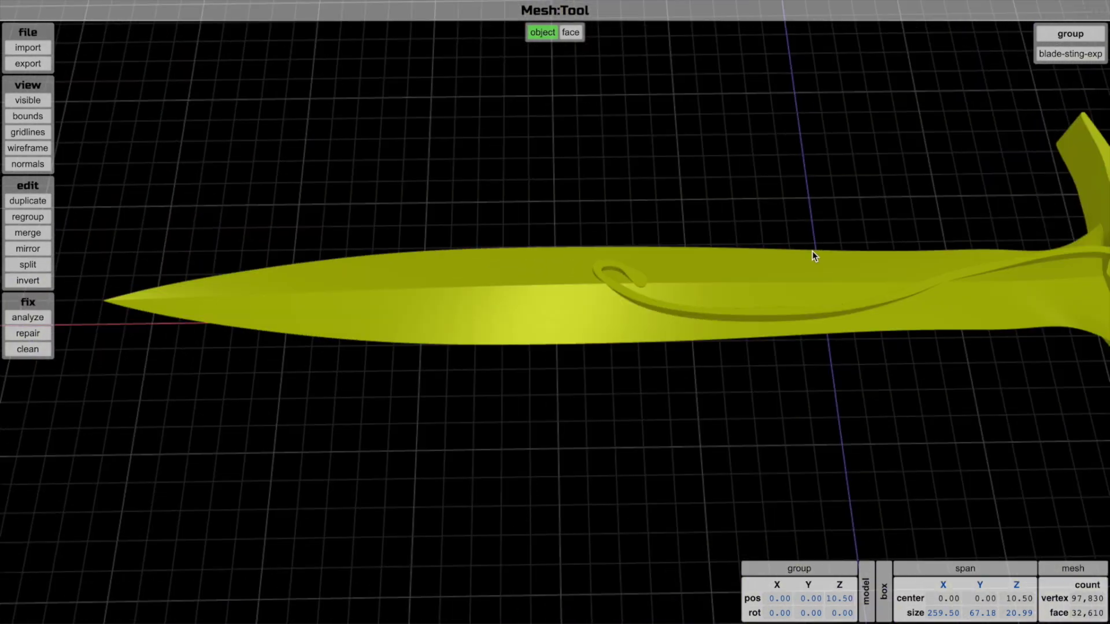
# - Examine the entire sword from several angles and distances, from blade tip to pommel
pyautogui.scroll(-4, 812, 251)
pyautogui.moveTo(813, 251); pyautogui.dragTo(714, 254, button='right')
pyautogui.moveTo(705, 255); pyautogui.dragTo(754, 243)
pyautogui.moveTo(753, 243); pyautogui.dragTo(742, 250, button='right')
pyautogui.moveTo(742, 250); pyautogui.dragTo(796, 226)
pyautogui.moveTo(796, 225); pyautogui.dragTo(784, 235, button='right')
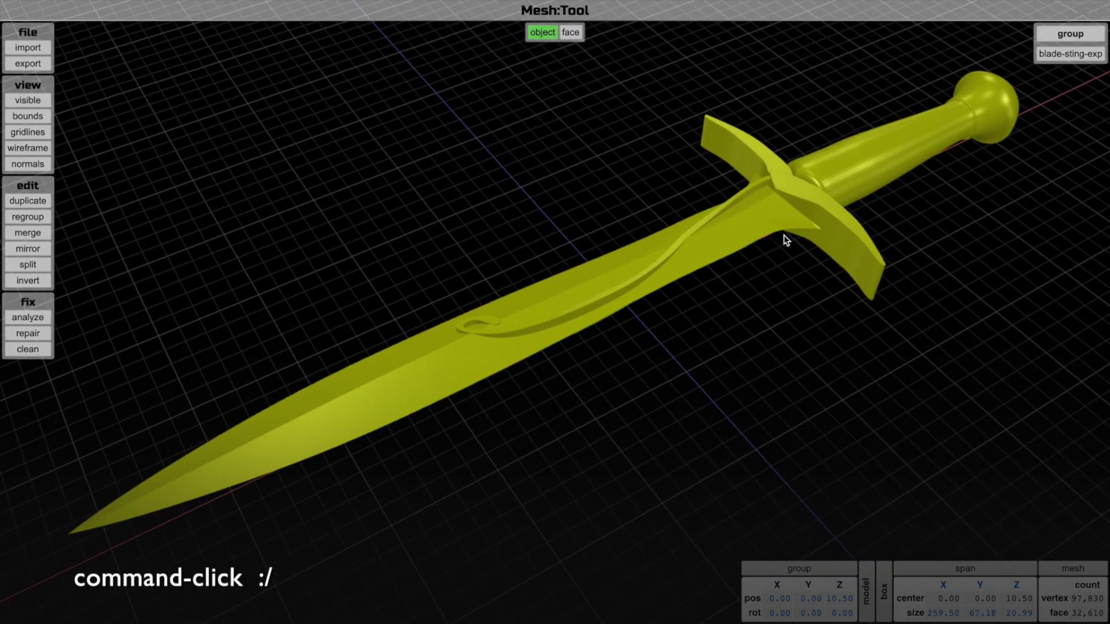
pyautogui.moveTo(786, 240); pyautogui.dragTo(800, 230)
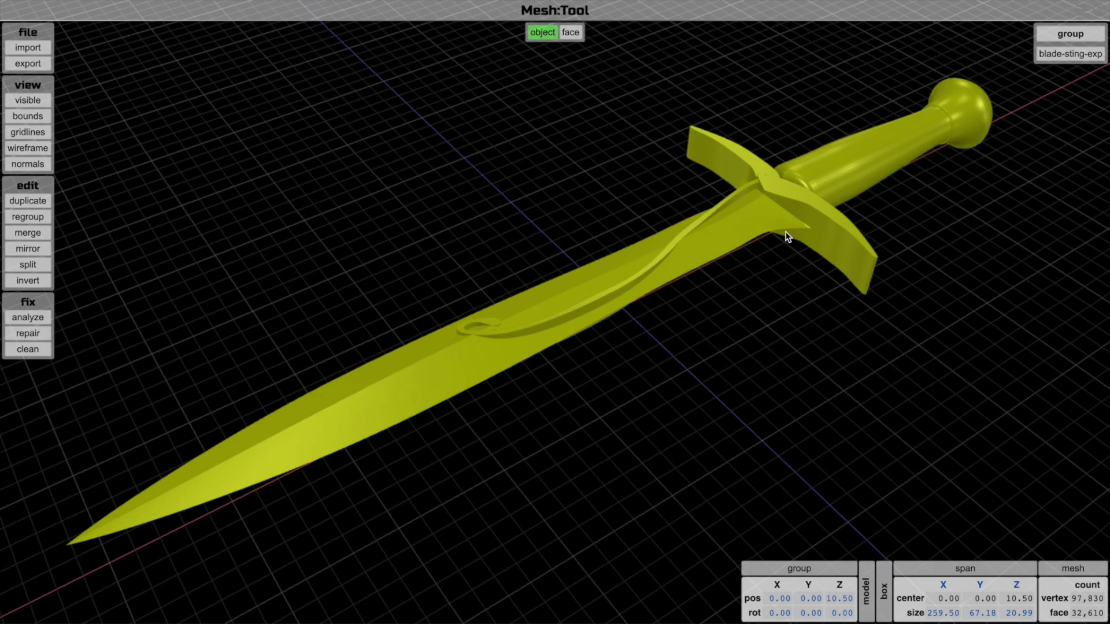
pyautogui.moveTo(743, 278)
pyautogui.mouseDown()
pyautogui.moveTo(706, 276)
pyautogui.moveTo(794, 226)
pyautogui.moveTo(731, 279)
pyautogui.mouseUp()
pyautogui.scroll(4, 747, 276)
pyautogui.scroll(-3, 747, 275)
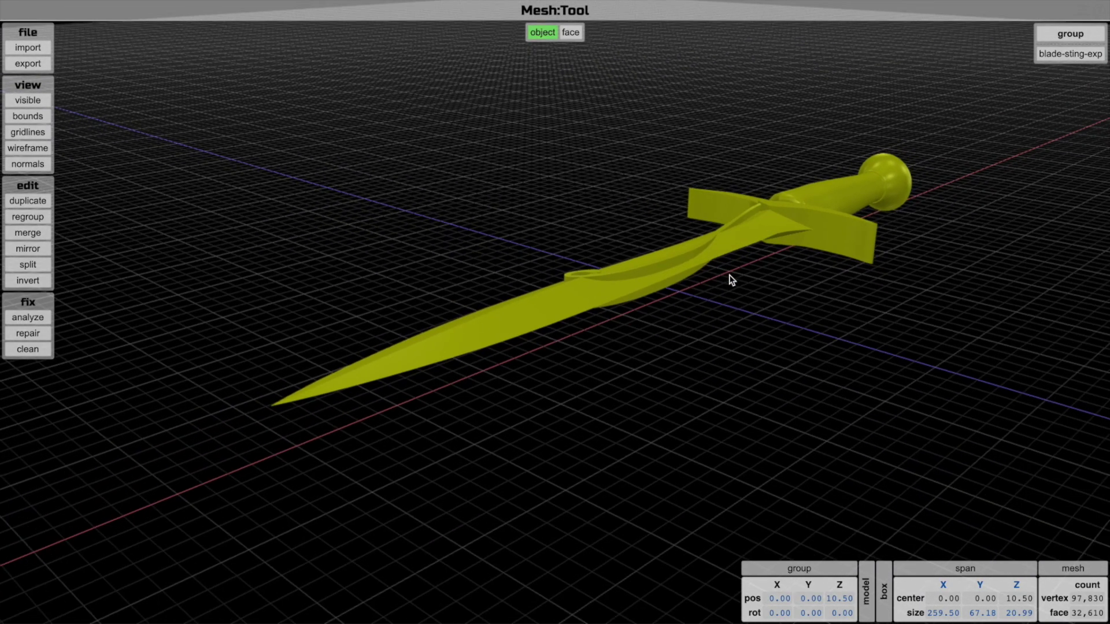
# - Split the sword model horizontally through the middle of its thickness, at a height of about 10.54
pyautogui.scroll(3, 730, 275)
pyautogui.moveTo(729, 275); pyautogui.dragTo(649, 303, button='right')
pyautogui.scroll(1, 747, 261)
pyautogui.scroll(2, 714, 272)
pyautogui.moveTo(649, 303); pyautogui.dragTo(787, 266)
pyautogui.click(27, 264)
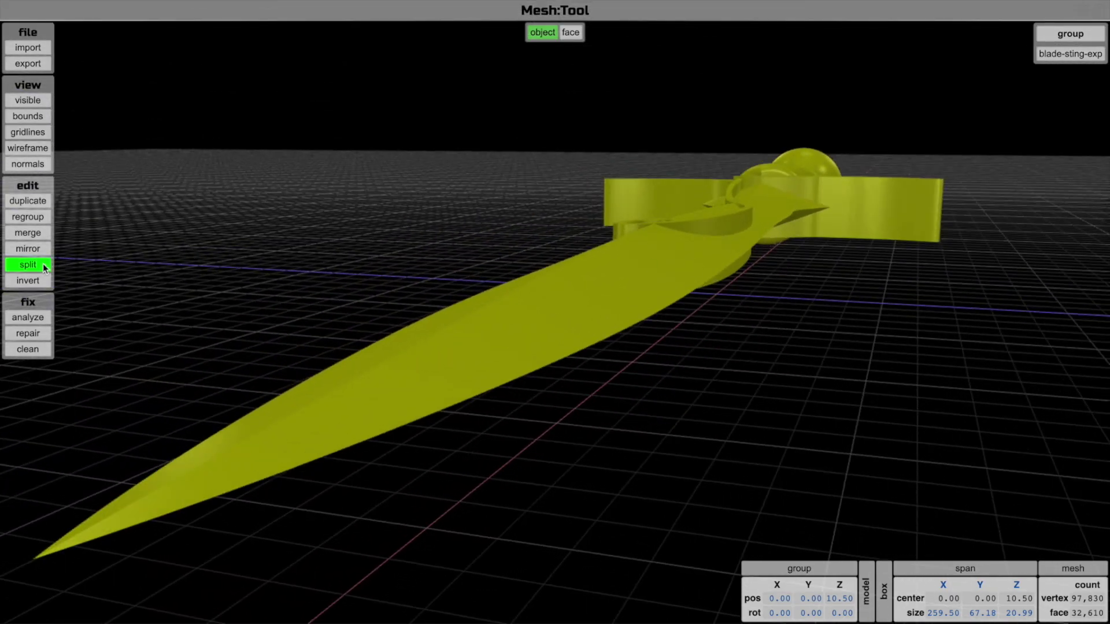
pyautogui.click(439, 416)
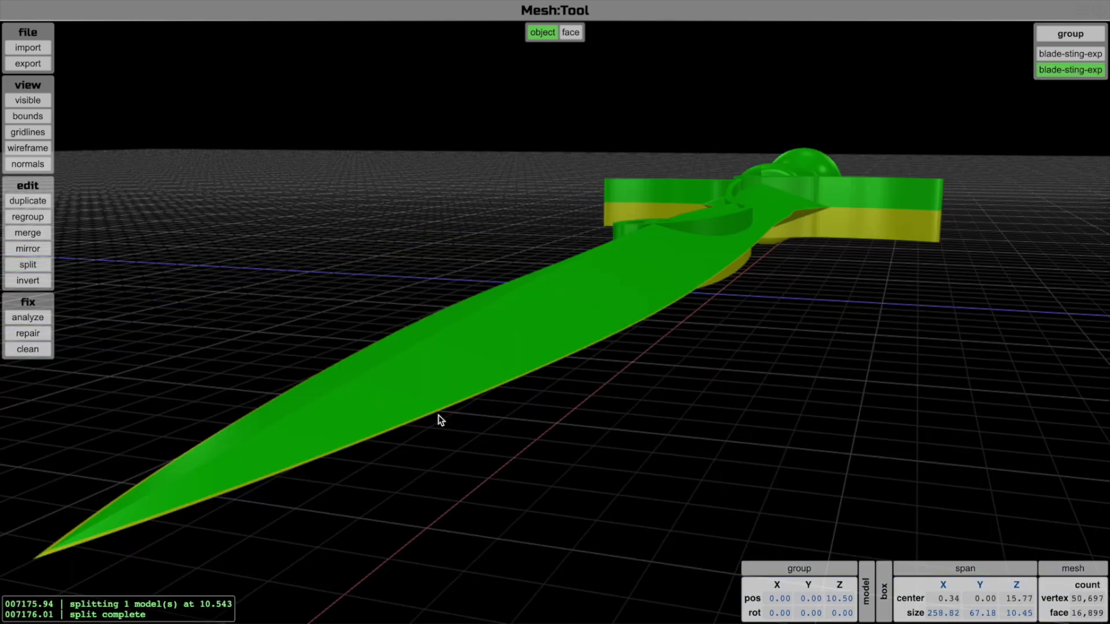
# - Delete the upper half of the split sword and select the group holding the remaining lower half
pyautogui.moveTo(815, 364); pyautogui.dragTo(769, 374)
pyautogui.moveTo(798, 314); pyautogui.dragTo(768, 331)
pyautogui.click(678, 269)
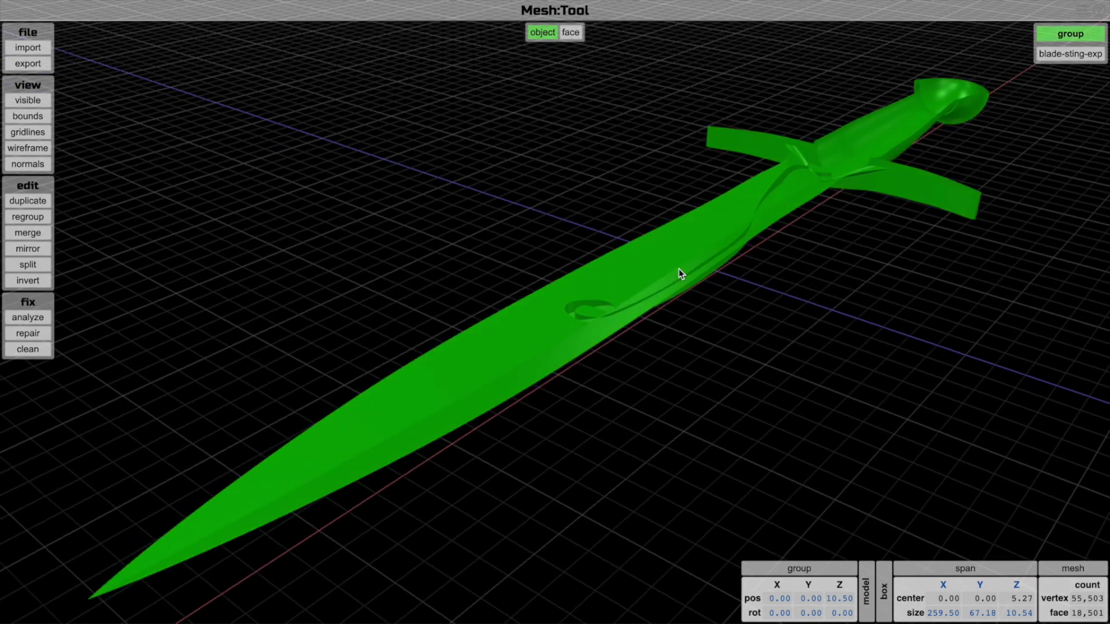
# - Add a mirrored copy of the lower half on top of it to rebuild the full sword, with both groups selected
pyautogui.click(38, 248)
pyautogui.moveTo(757, 369)
pyautogui.mouseDown()
pyautogui.moveTo(693, 329)
pyautogui.moveTo(790, 356)
pyautogui.moveTo(802, 349)
pyautogui.moveTo(744, 369)
pyautogui.mouseUp()
pyautogui.hotkey('ctrl', 'a')
pyautogui.scroll(2, 744, 368)
pyautogui.scroll(-2, 745, 369)
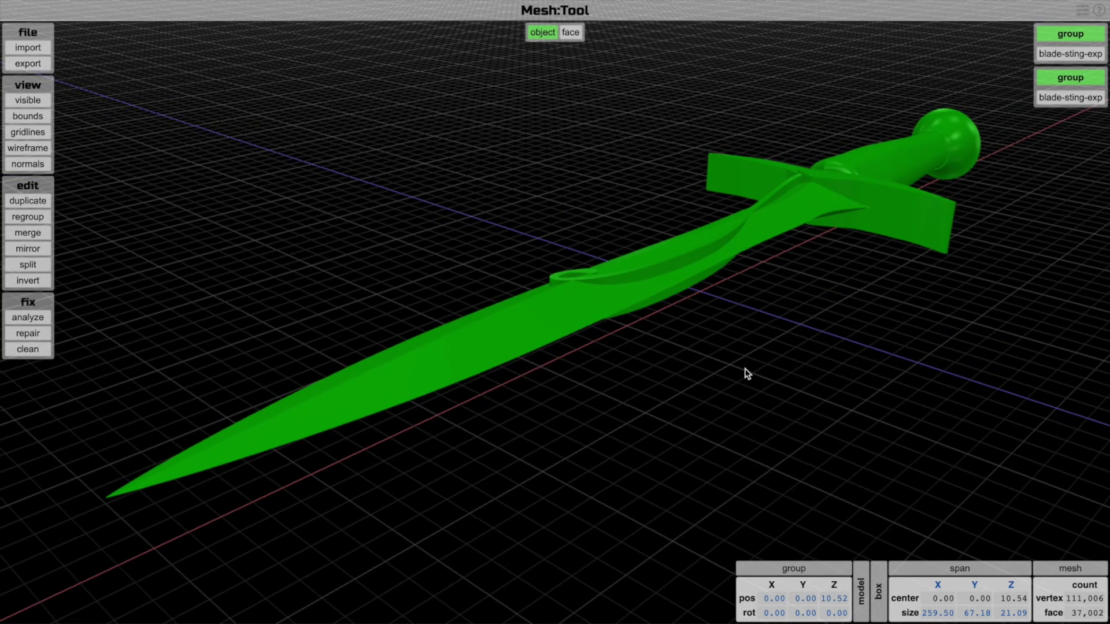
pyautogui.moveTo(744, 369)
pyautogui.mouseDown()
pyautogui.moveTo(728, 339)
pyautogui.moveTo(761, 347)
pyautogui.moveTo(750, 385)
pyautogui.mouseUp()
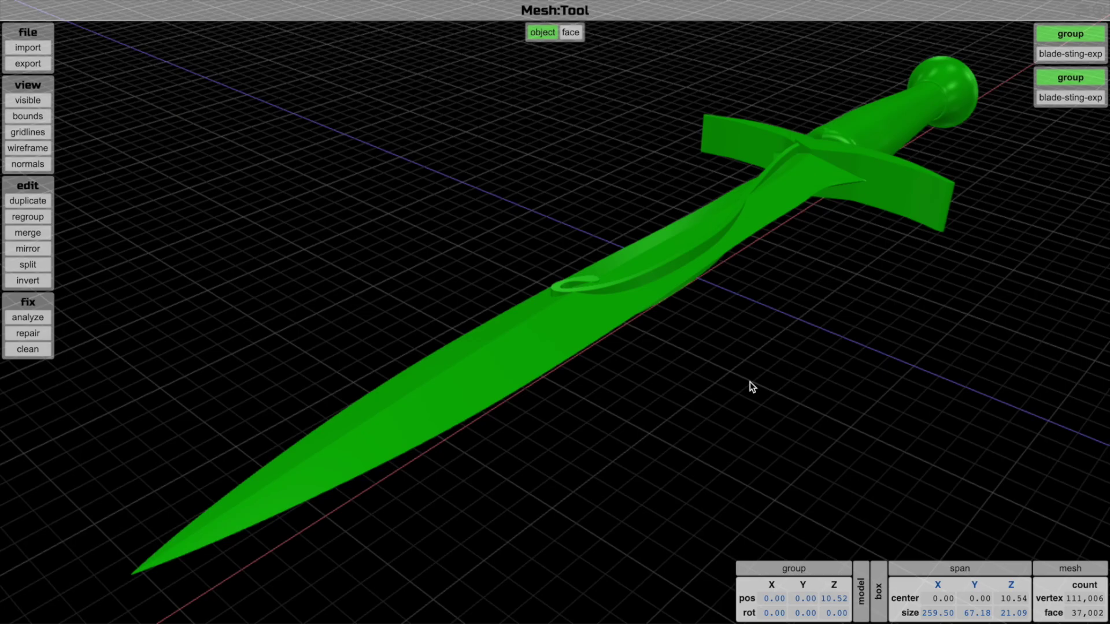
pyautogui.moveTo(752, 386); pyautogui.dragTo(733, 399)
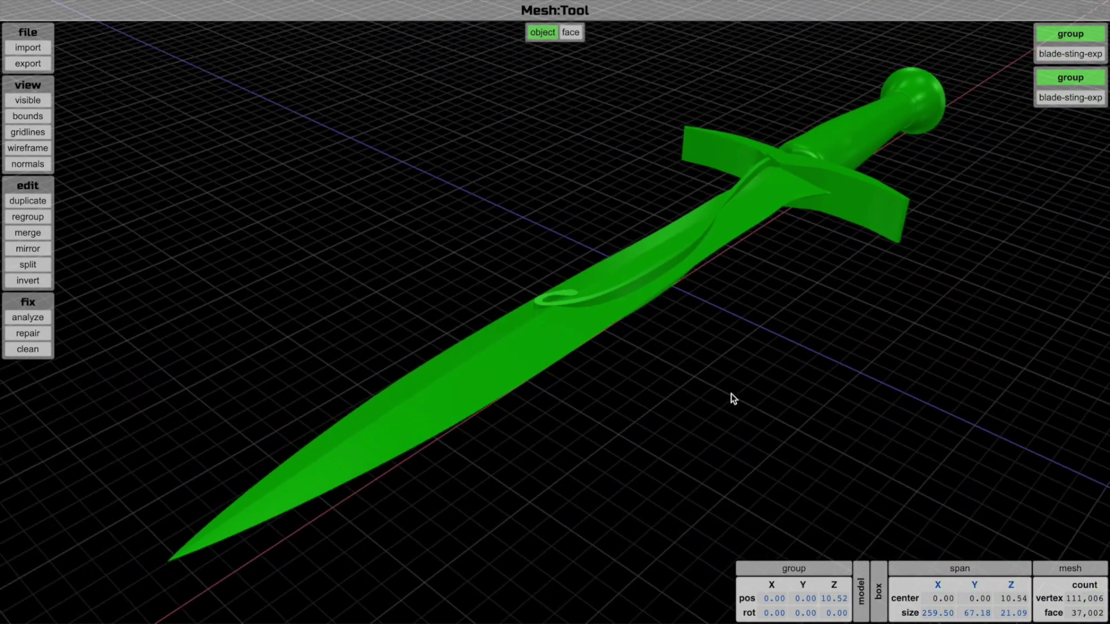